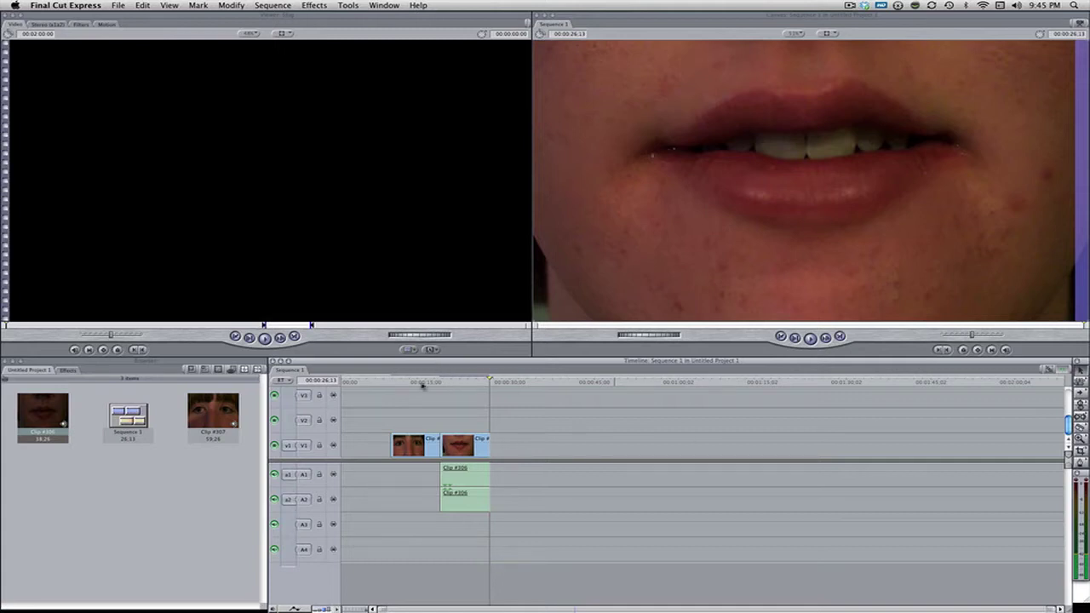
- Preview the eyes and mouth frames in the timeline, then show the recent Downloads list containing orange.jpg
{"action": "left_click", "coordinate": [422, 383]}
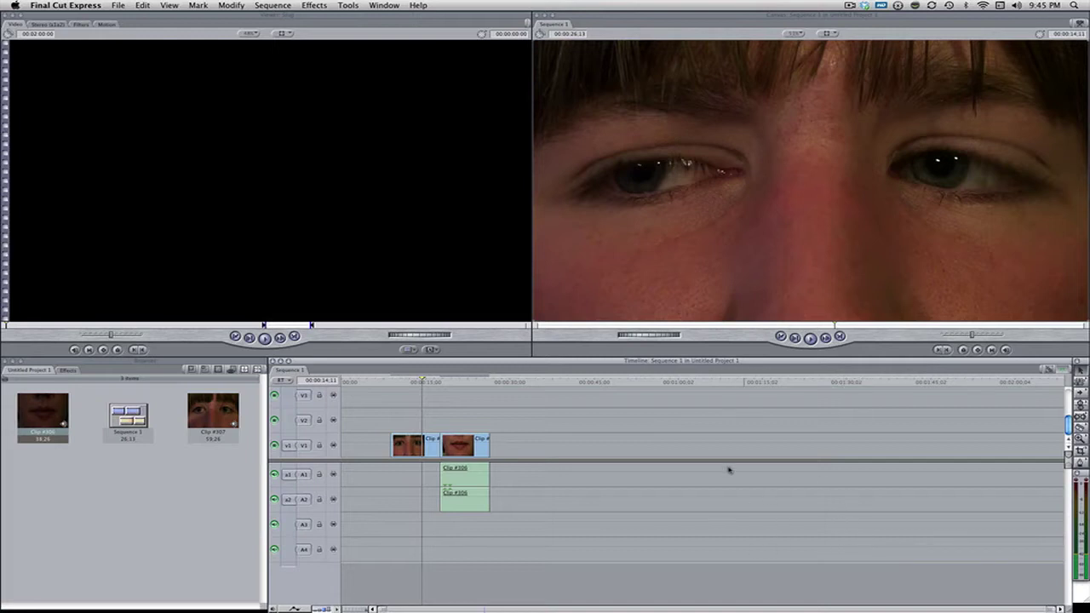
{"action": "left_click", "coordinate": [404, 380]}
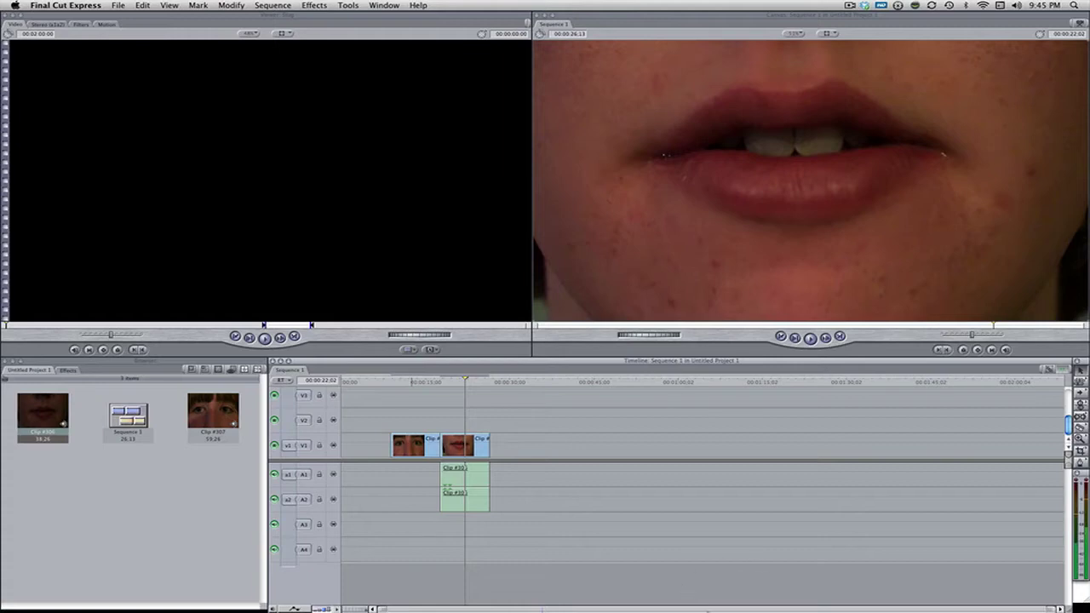
{"action": "left_click", "coordinate": [961, 586]}
- Add orange.jpg to the sequence, shift the face clips up and their audio down, and slide the orange earlier
{"action": "left_click_drag", "start_coordinate": [961, 526], "coordinate": [755, 450]}
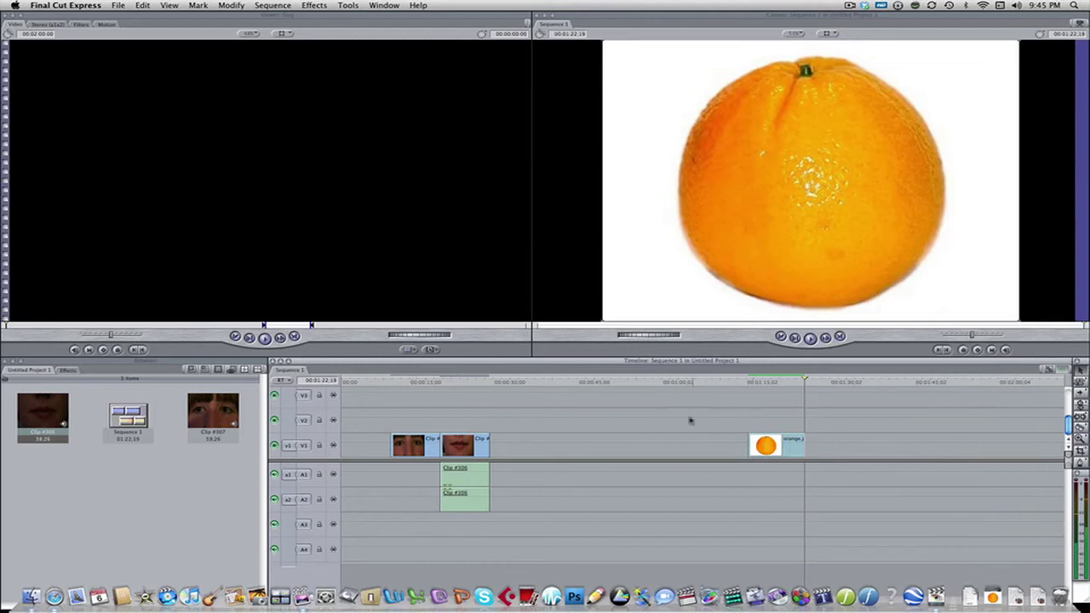
{"action": "left_click_drag", "start_coordinate": [586, 424], "coordinate": [394, 499]}
{"action": "left_click_drag", "start_coordinate": [409, 444], "coordinate": [413, 423]}
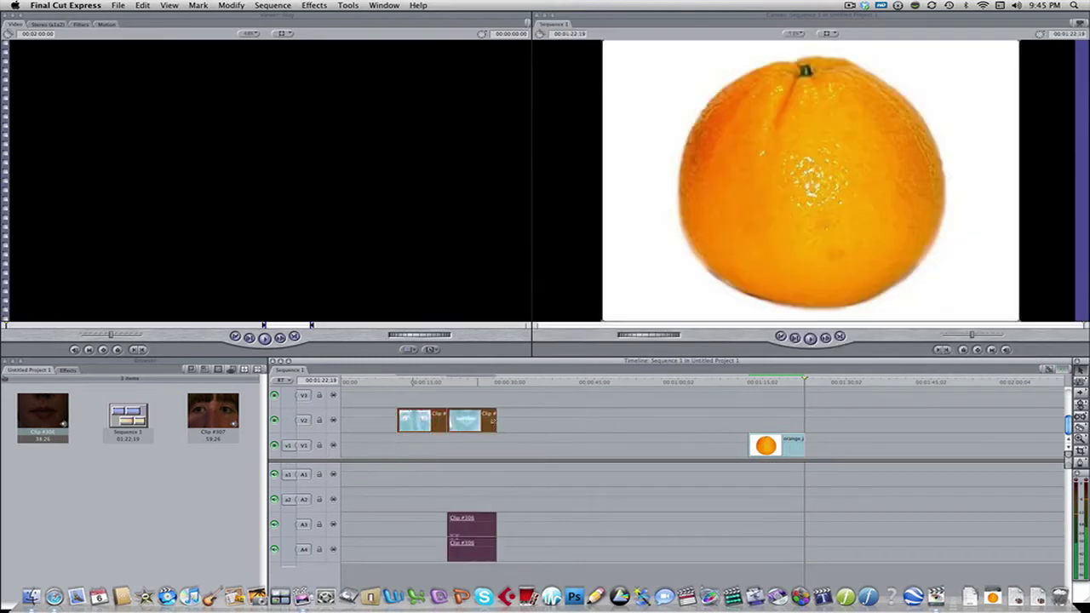
{"action": "left_click_drag", "start_coordinate": [773, 452], "coordinate": [480, 458]}
- Stack the eyes and mouth clips on V3 and V2 above orange.jpg, with audio on A1–A2
{"action": "left_click_drag", "start_coordinate": [407, 420], "coordinate": [475, 392]}
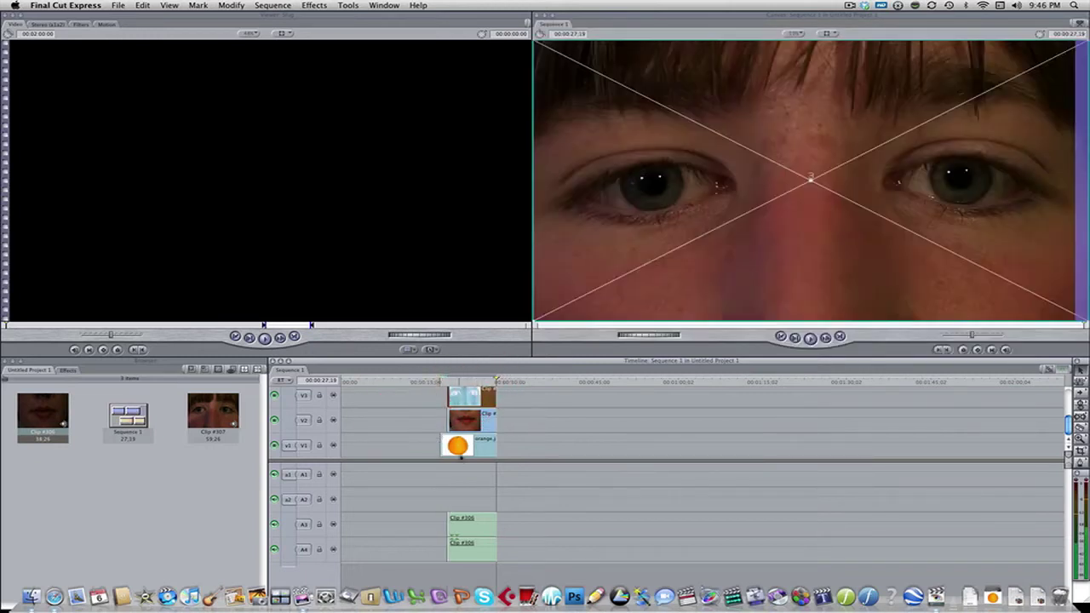
{"action": "left_click_drag", "start_coordinate": [462, 458], "coordinate": [446, 446]}
{"action": "scroll", "coordinate": [562, 443], "scroll_direction": "up", "scroll_amount": 1}
{"action": "scroll", "coordinate": [562, 443], "scroll_direction": "up", "scroll_amount": 2}
{"action": "left_click_drag", "start_coordinate": [482, 530], "coordinate": [476, 475]}
{"action": "scroll", "coordinate": [548, 443], "scroll_direction": "down", "scroll_amount": 2}
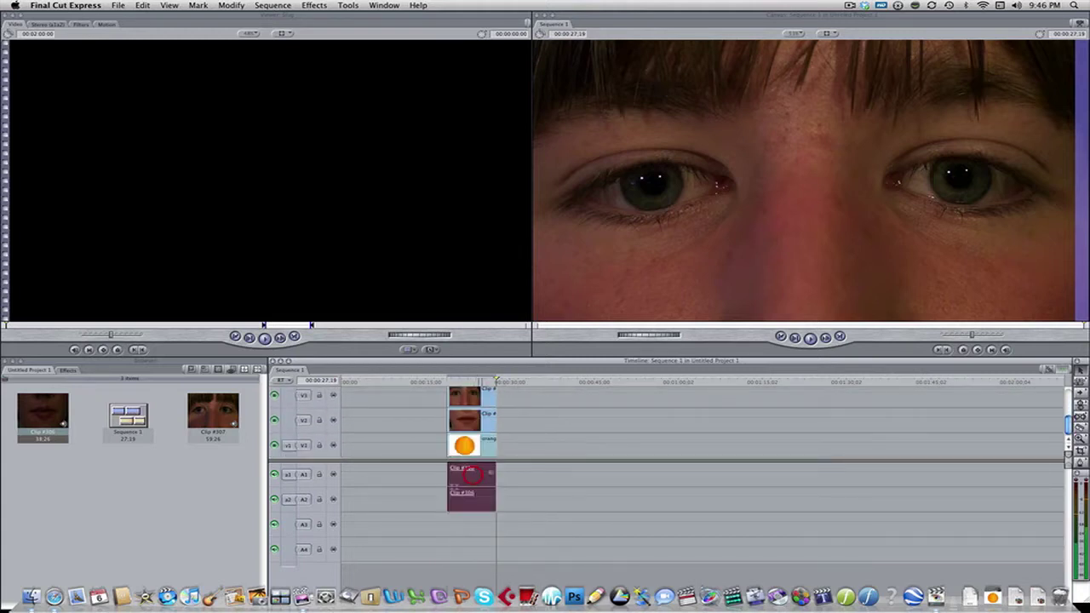
- Place a second eyes clip on a higher track and select that top clip
{"action": "left_click", "coordinate": [545, 431]}
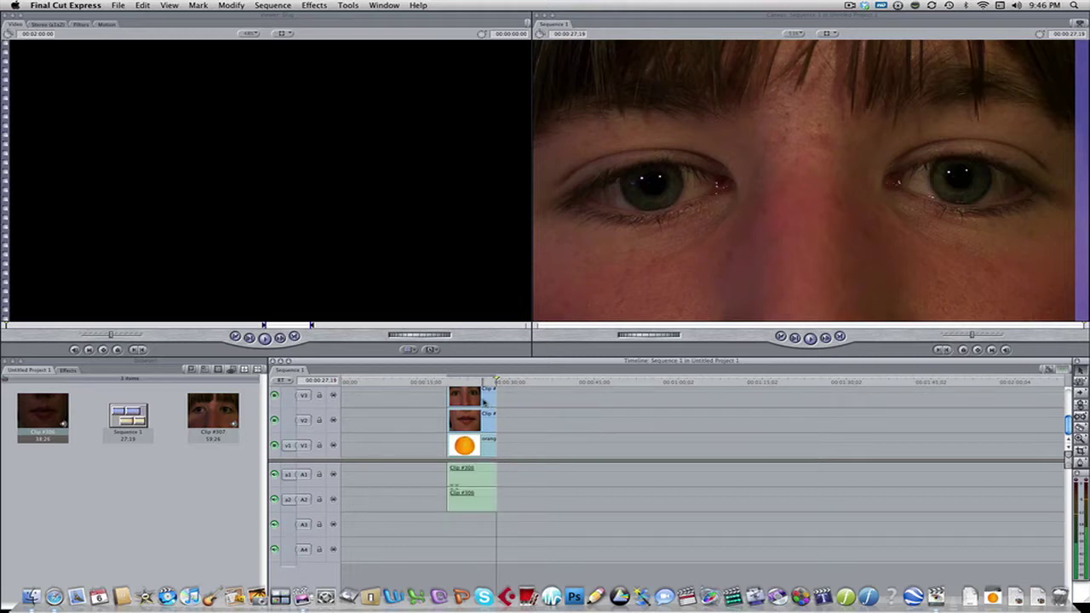
{"action": "double_click", "coordinate": [484, 402]}
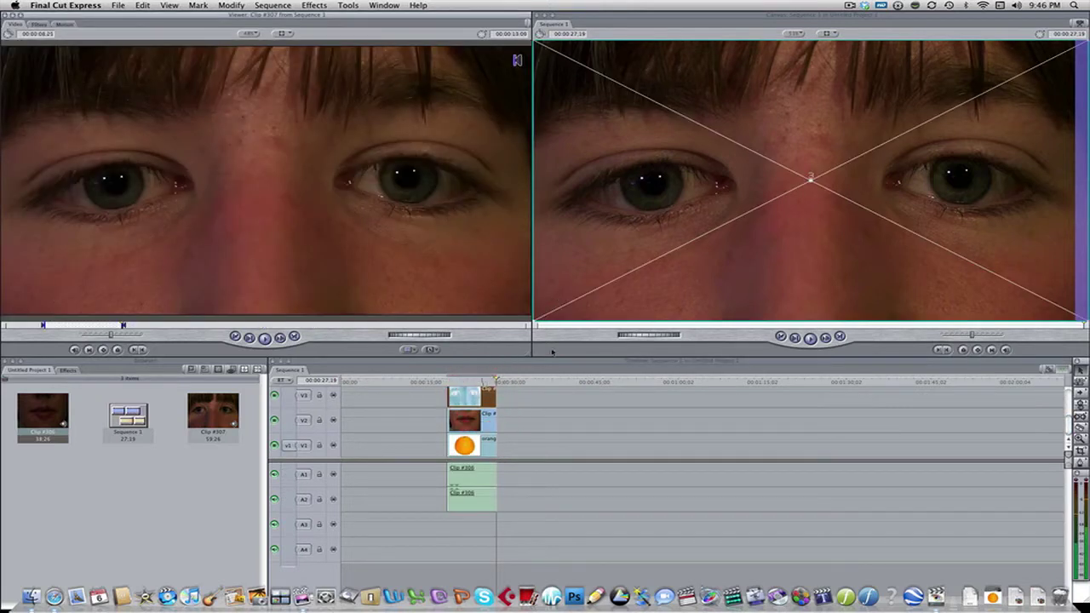
{"action": "left_click_drag", "start_coordinate": [543, 380], "coordinate": [592, 380]}
{"action": "scroll", "coordinate": [478, 424], "scroll_direction": "up", "scroll_amount": 2}
{"action": "mouse_move", "coordinate": [549, 428]}
{"action": "left_mouse_down"}
{"action": "mouse_move", "coordinate": [569, 444]}
{"action": "mouse_move", "coordinate": [571, 406]}
{"action": "mouse_move", "coordinate": [521, 385]}
{"action": "mouse_move", "coordinate": [474, 394]}
{"action": "left_mouse_up"}
{"action": "left_click", "coordinate": [472, 397]}
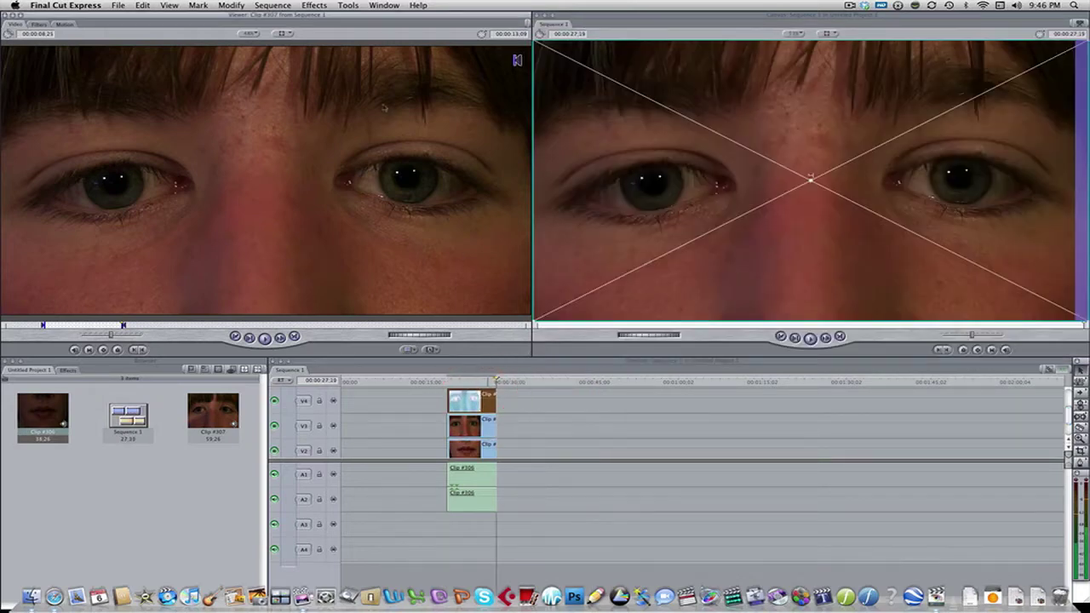
- Apply a Mask Shape filter to the top eyes clip and set its shape to Oval
{"action": "left_click", "coordinate": [314, 5]}
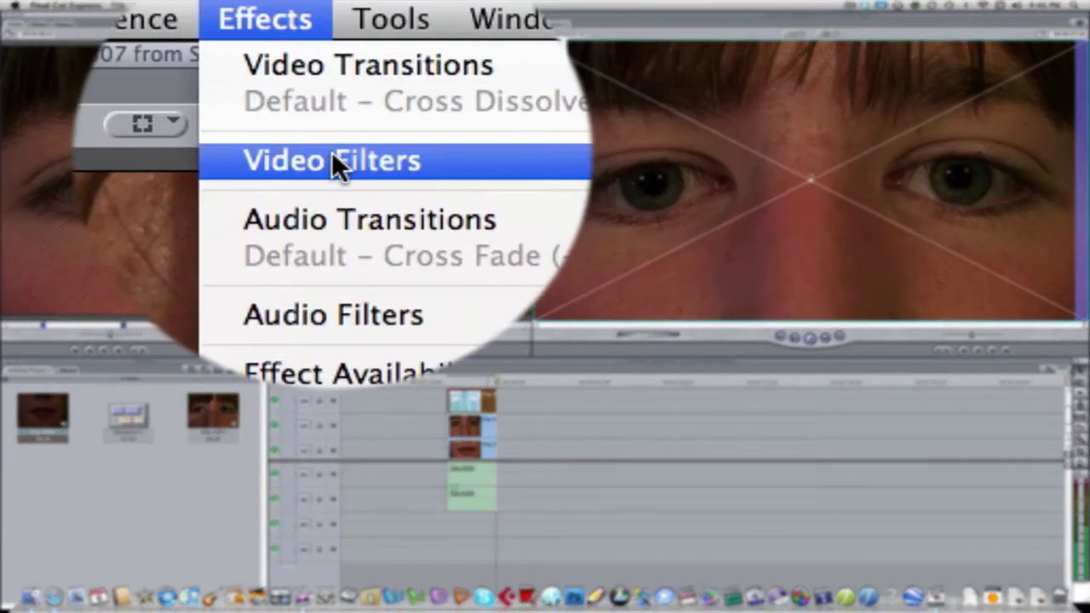
{"action": "mouse_move", "coordinate": [334, 157]}
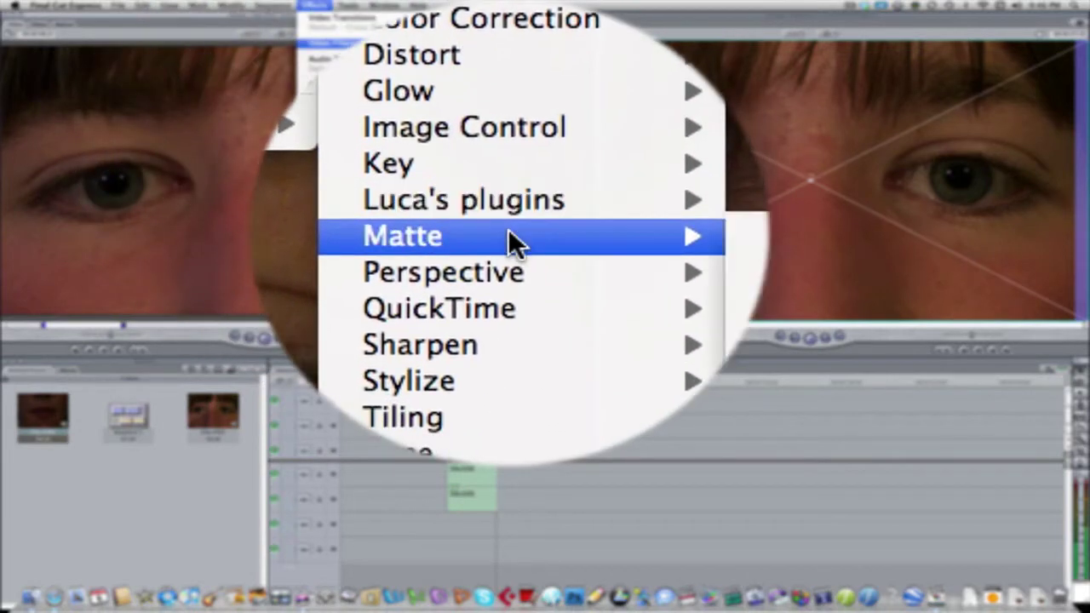
{"action": "mouse_move", "coordinate": [508, 228]}
{"action": "left_click", "coordinate": [614, 228]}
{"action": "left_click", "coordinate": [44, 24]}
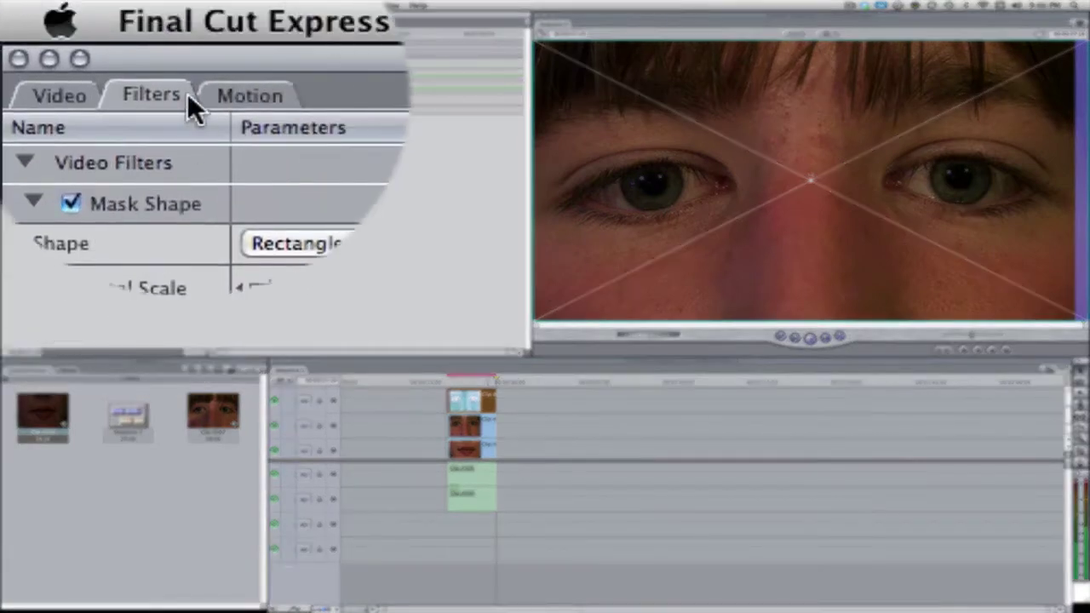
{"action": "left_click", "coordinate": [289, 195]}
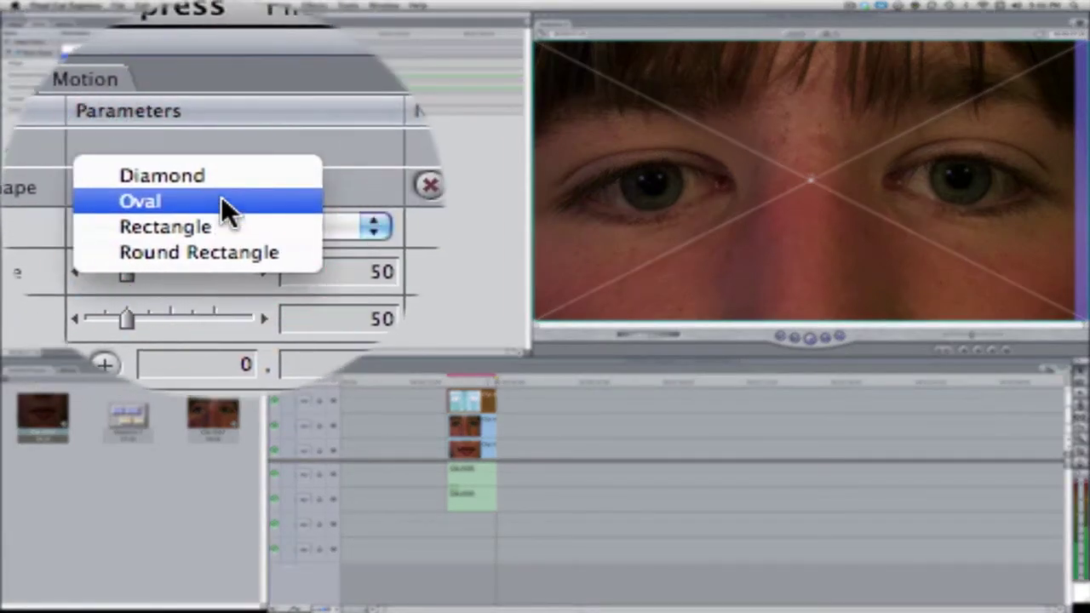
{"action": "left_click", "coordinate": [224, 204]}
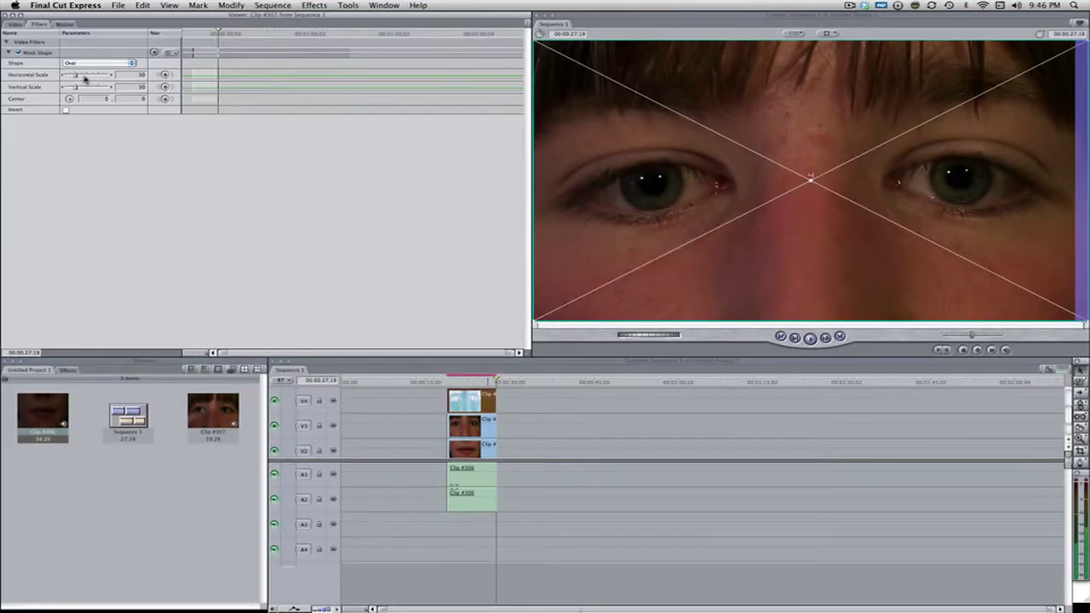
- Scale the oval mask to 42 horizontal by 34 vertical and centre it over one eye
{"action": "left_click", "coordinate": [676, 140]}
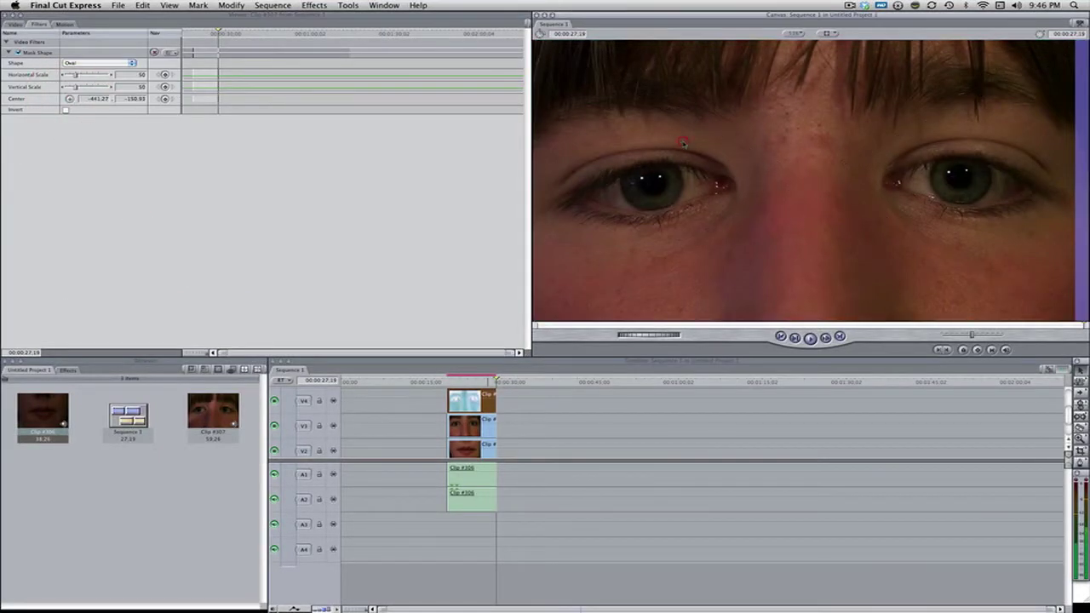
{"action": "left_click_drag", "start_coordinate": [746, 176], "coordinate": [948, 194]}
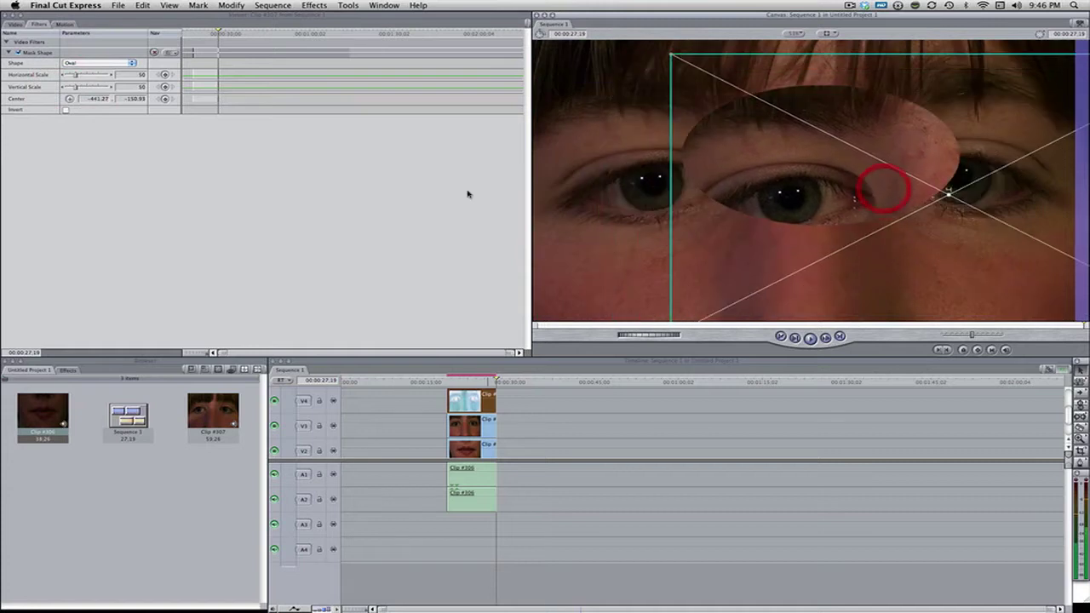
{"action": "left_click", "coordinate": [91, 75]}
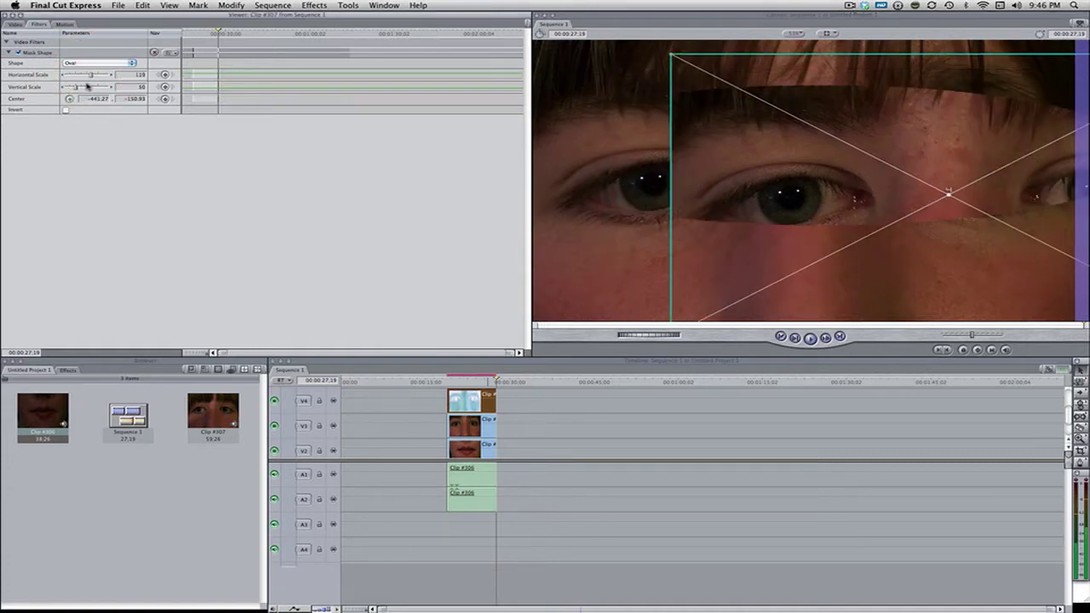
{"action": "left_click", "coordinate": [85, 88]}
{"action": "left_click_drag", "start_coordinate": [91, 75], "coordinate": [75, 75]}
{"action": "left_click", "coordinate": [77, 88]}
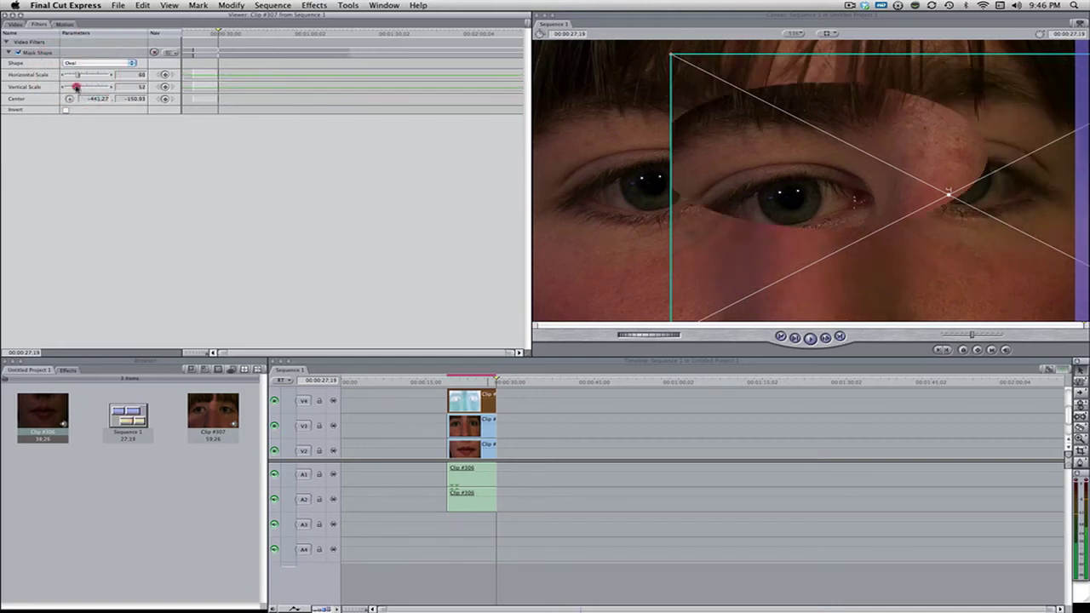
{"action": "left_click", "coordinate": [69, 99]}
{"action": "left_click", "coordinate": [730, 172]}
{"action": "left_click_drag", "start_coordinate": [730, 172], "coordinate": [656, 185]}
{"action": "left_click_drag", "start_coordinate": [75, 75], "coordinate": [72, 87]}
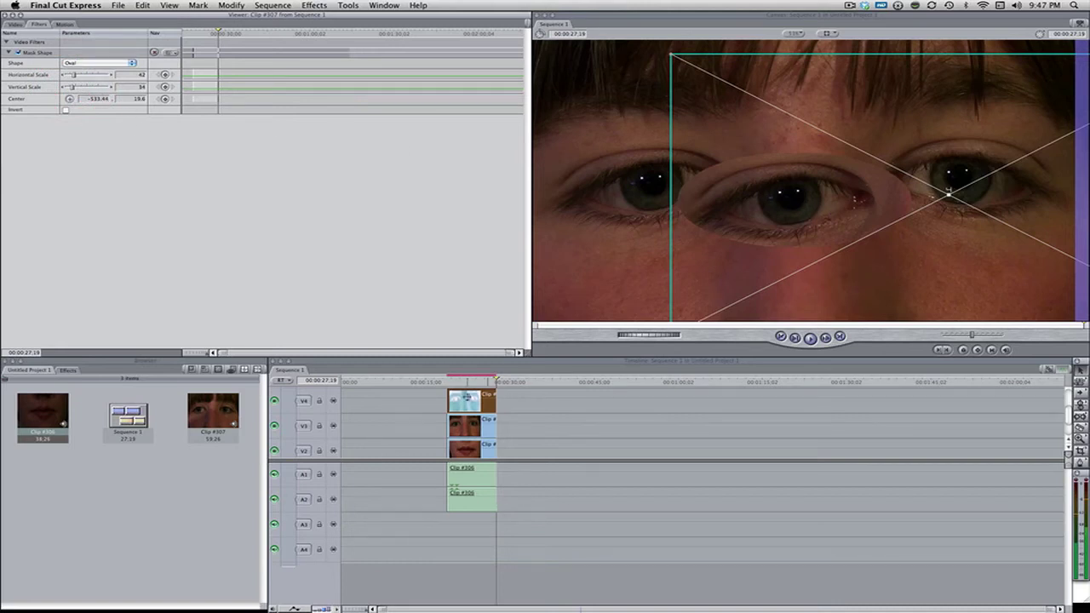
- Swap the other eyes clip into place and apply a Mask Shape filter to it
{"action": "left_click", "coordinate": [474, 425]}
{"action": "left_click_drag", "start_coordinate": [463, 424], "coordinate": [474, 398]}
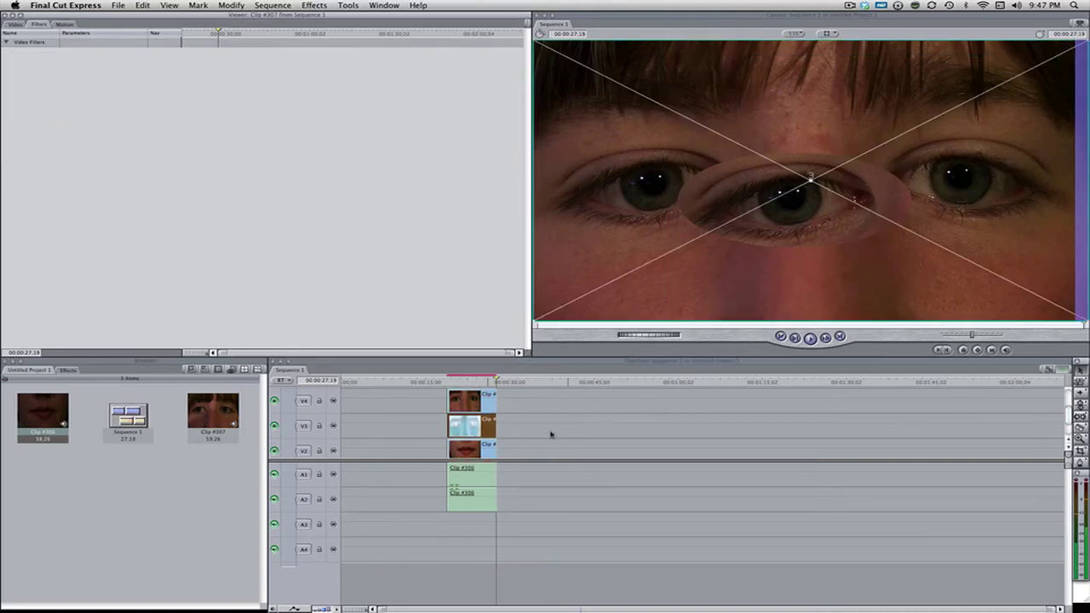
{"action": "left_click", "coordinate": [246, 5]}
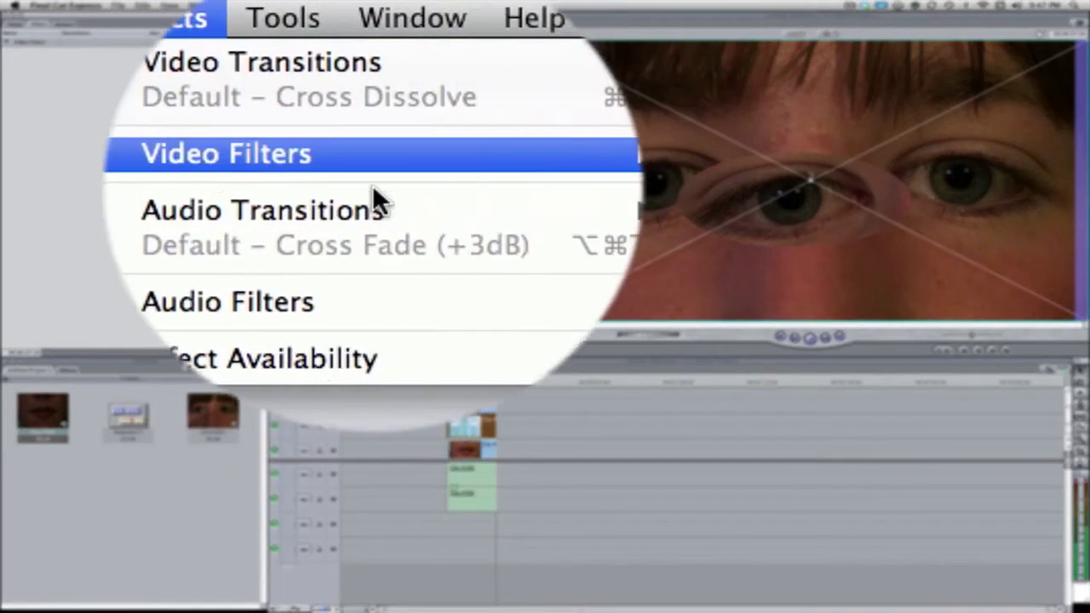
{"action": "mouse_move", "coordinate": [516, 247]}
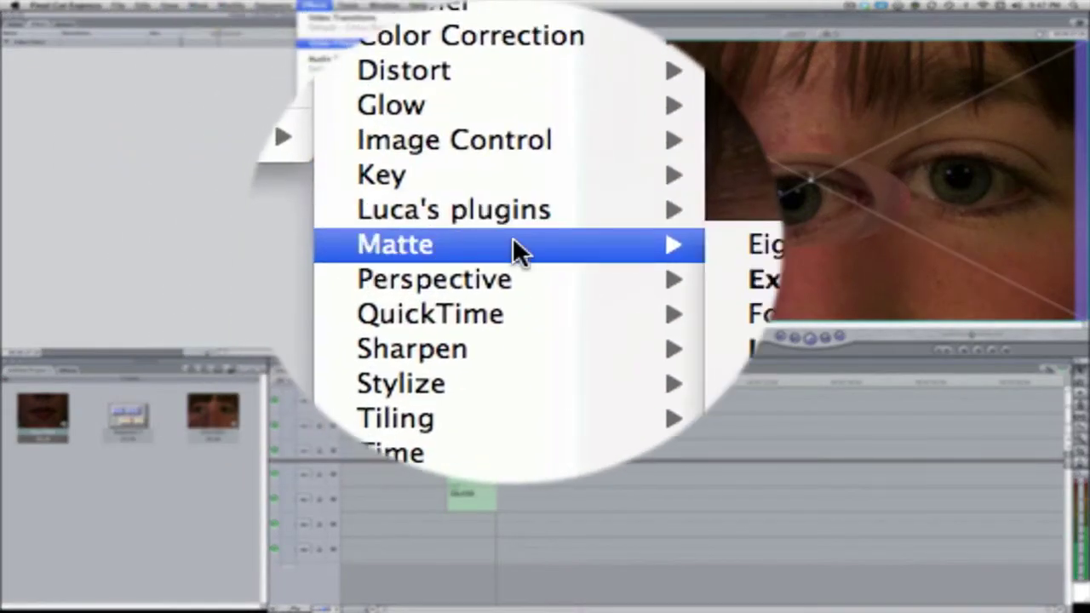
{"action": "left_click", "coordinate": [628, 241]}
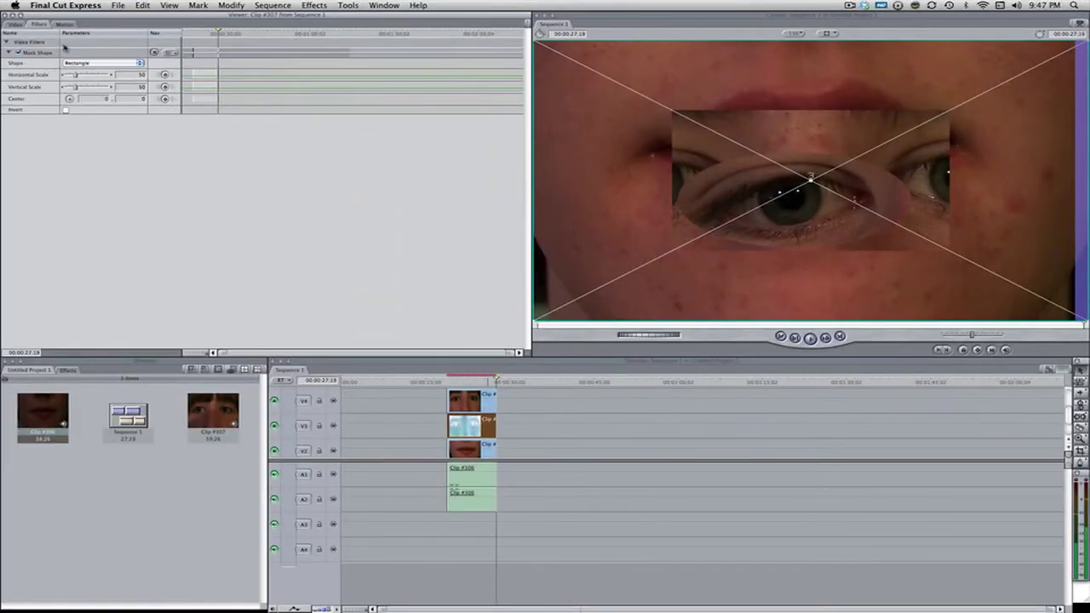
- Make the mask an oval scaled 34 by 39, centred on the right eye at 564.78, 7.84
{"action": "left_click", "coordinate": [69, 100]}
{"action": "left_click", "coordinate": [985, 181]}
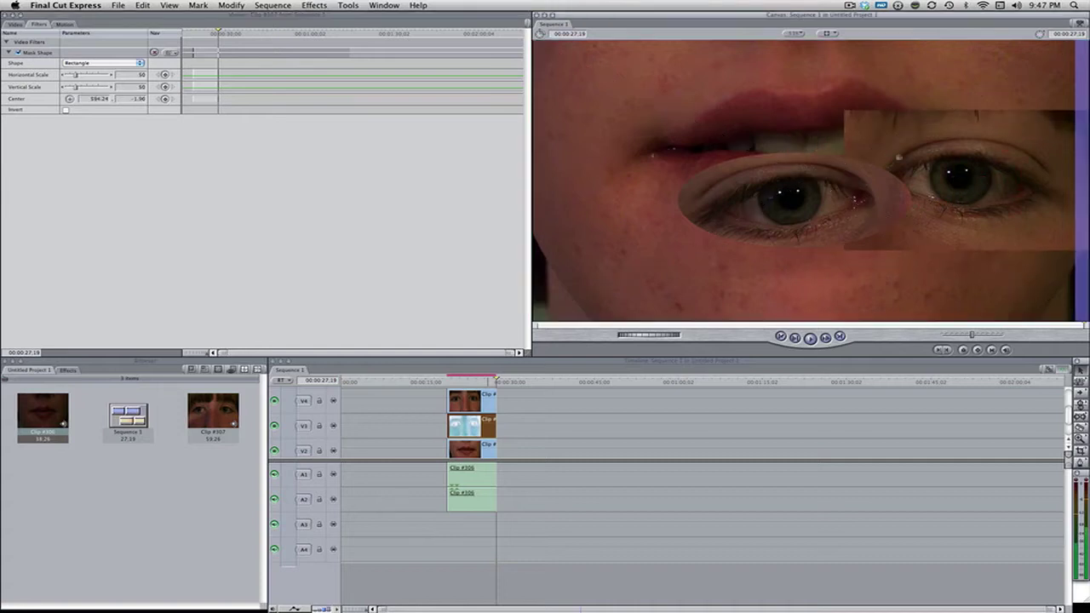
{"action": "mouse_move", "coordinate": [76, 75]}
{"action": "left_mouse_down"}
{"action": "mouse_move", "coordinate": [69, 87]}
{"action": "mouse_move", "coordinate": [73, 75]}
{"action": "left_mouse_up"}
{"action": "left_click", "coordinate": [97, 63]}
{"action": "left_click", "coordinate": [85, 49]}
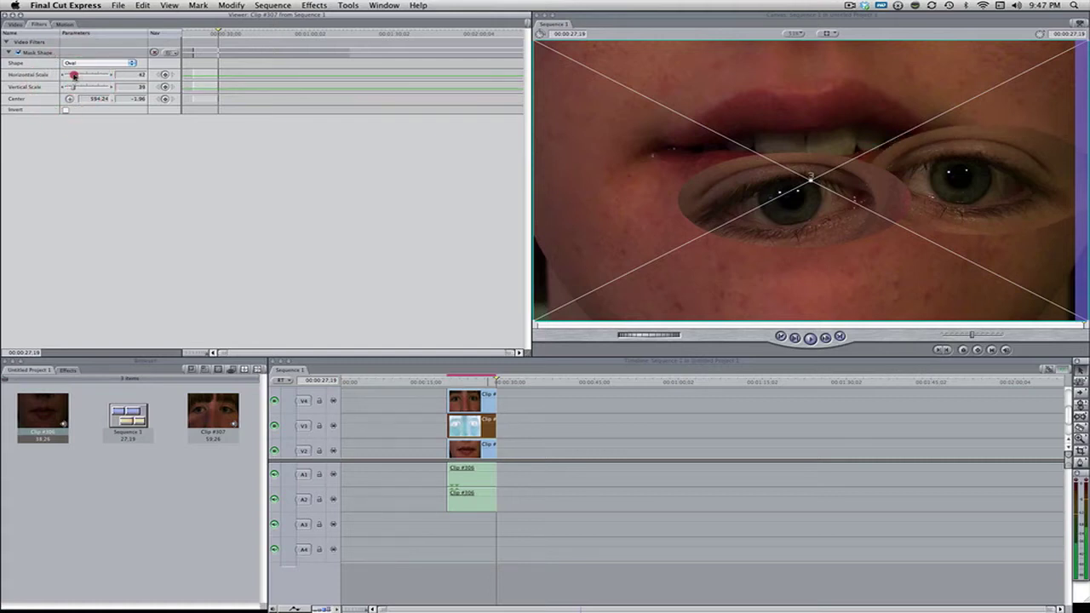
{"action": "left_click", "coordinate": [69, 99]}
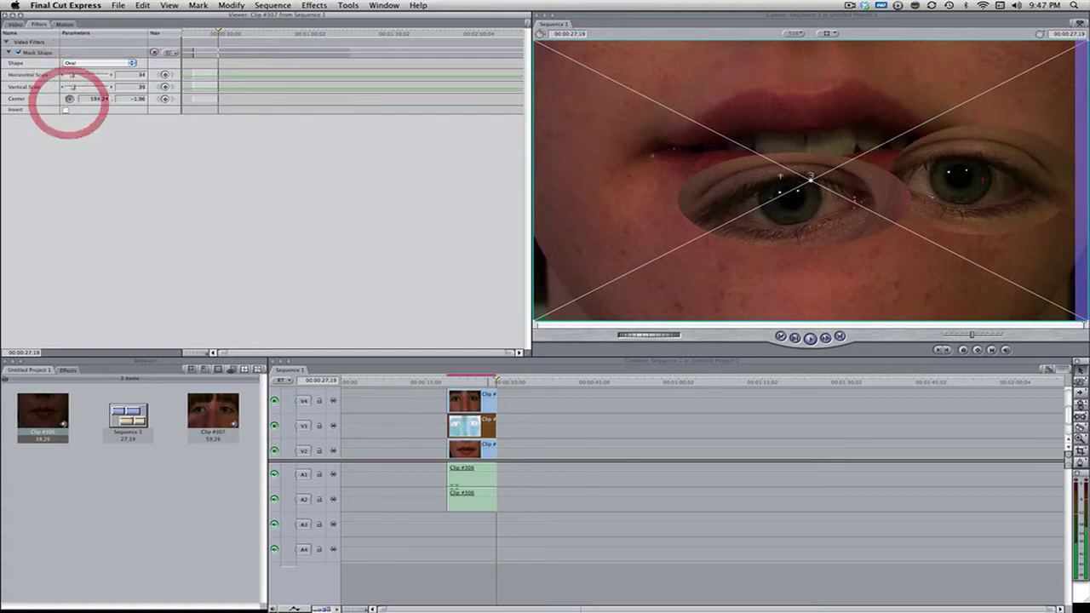
{"action": "left_click", "coordinate": [975, 184]}
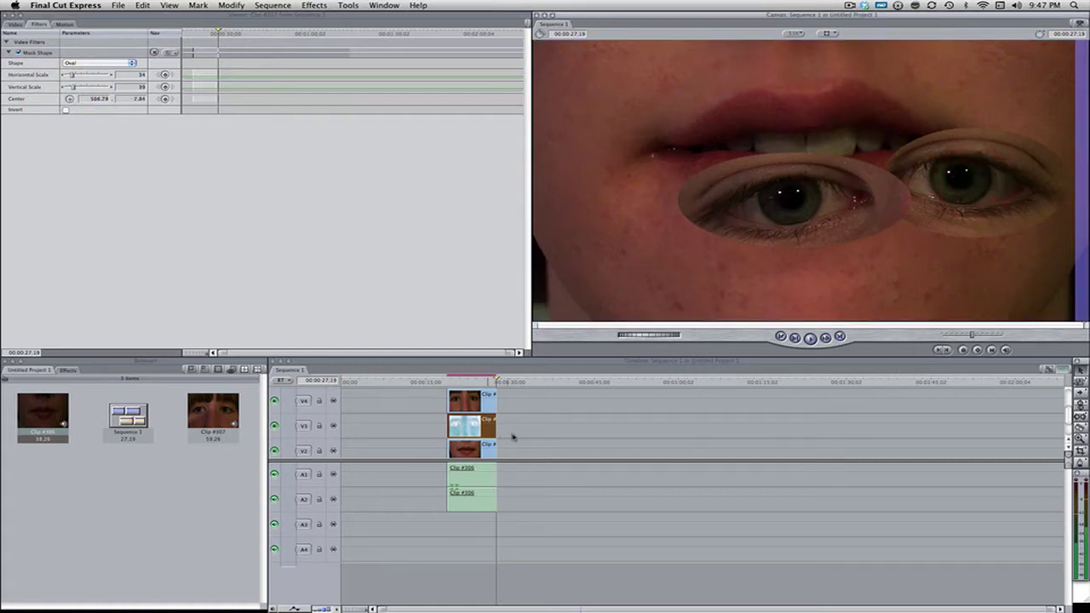
{"action": "double_click", "coordinate": [483, 450]}
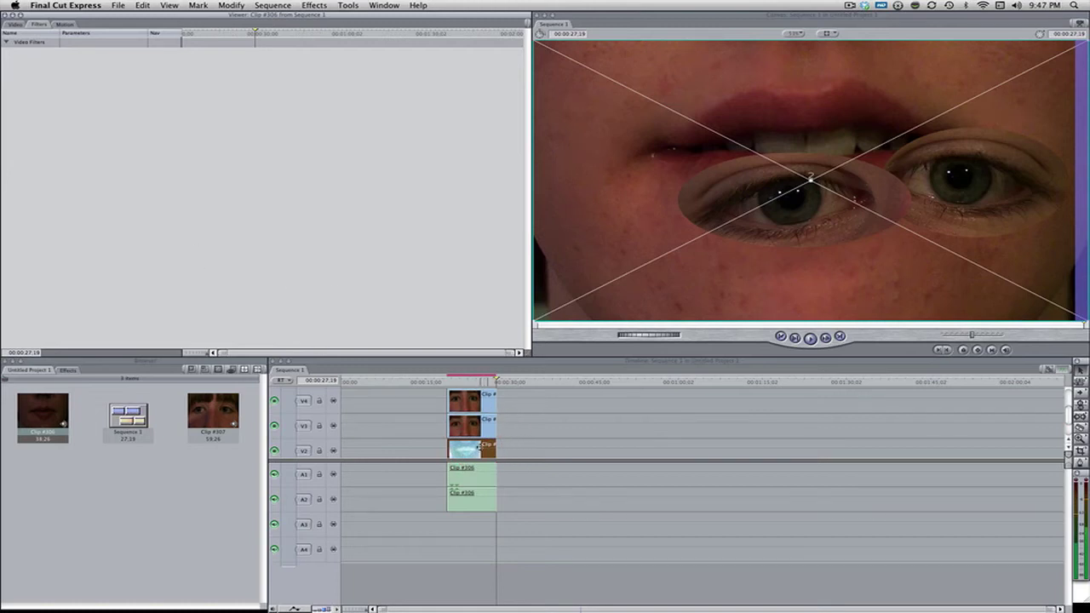
- Move the mouth clip later and give it an Oval Mask Shape filter
{"action": "left_click_drag", "start_coordinate": [479, 447], "coordinate": [569, 446]}
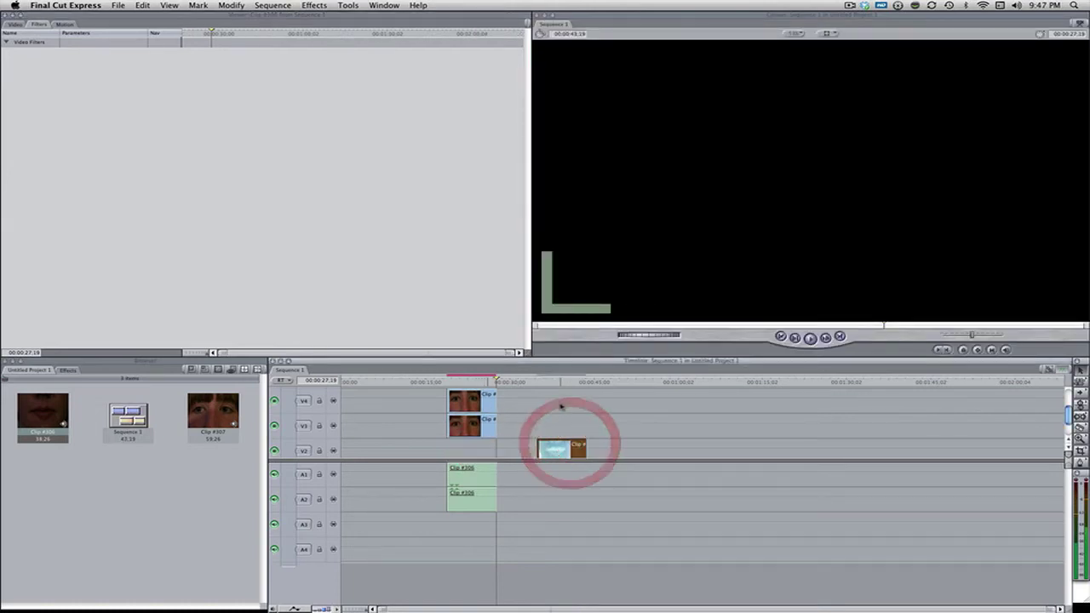
{"action": "double_click", "coordinate": [559, 450]}
{"action": "left_click", "coordinate": [314, 5]}
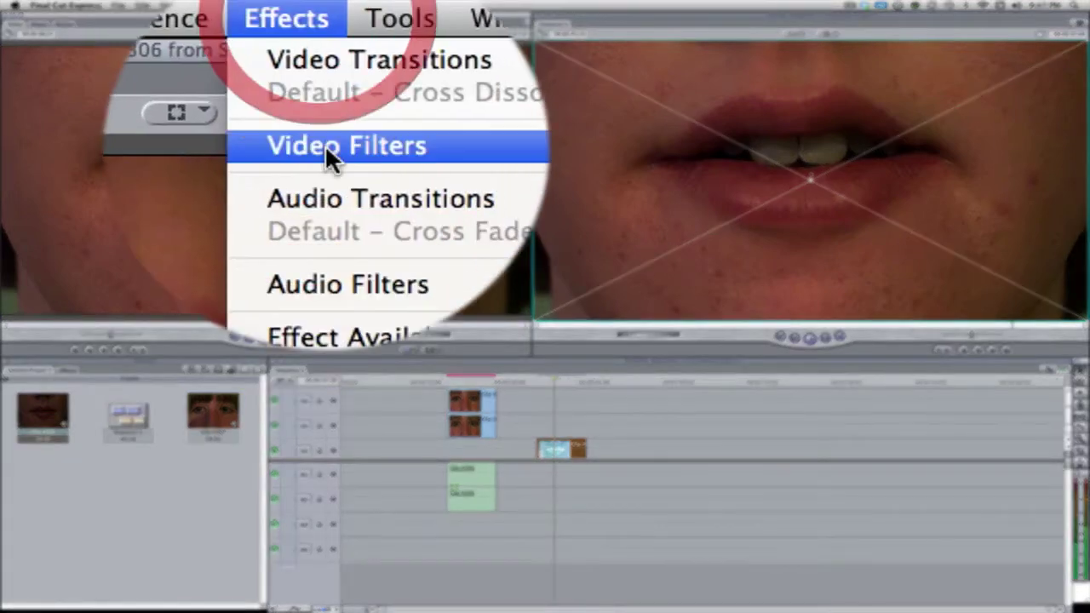
{"action": "mouse_move", "coordinate": [353, 146]}
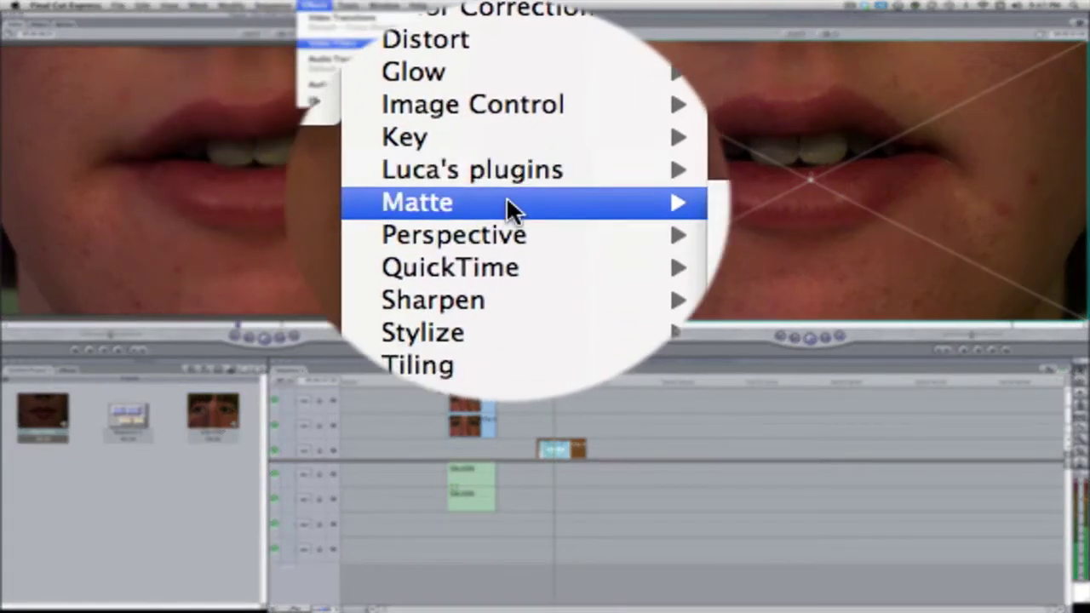
{"action": "mouse_move", "coordinate": [507, 202]}
{"action": "left_click", "coordinate": [644, 202]}
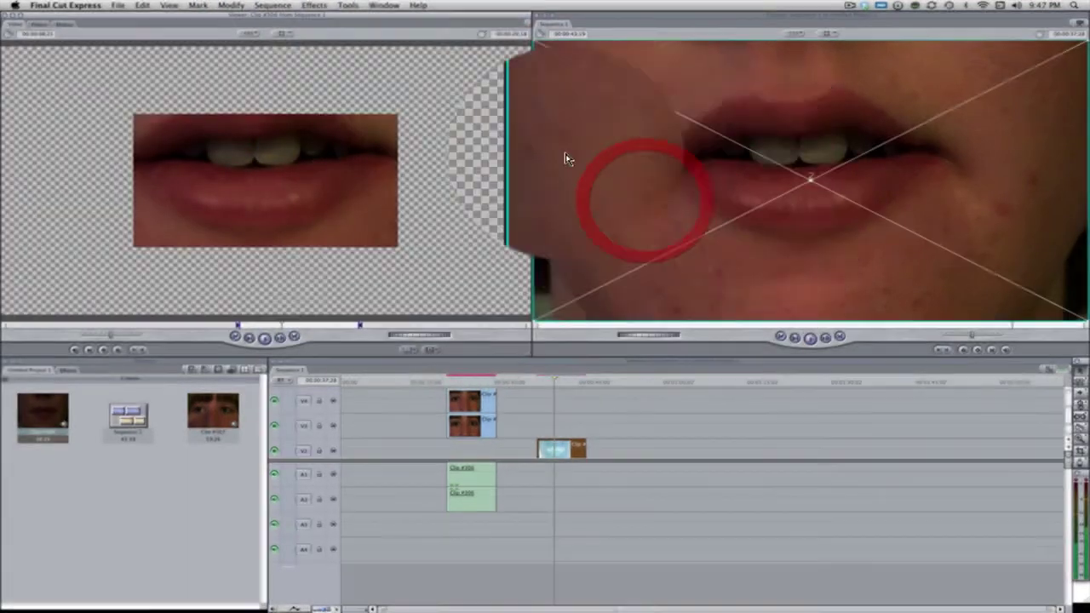
{"action": "left_click", "coordinate": [40, 24]}
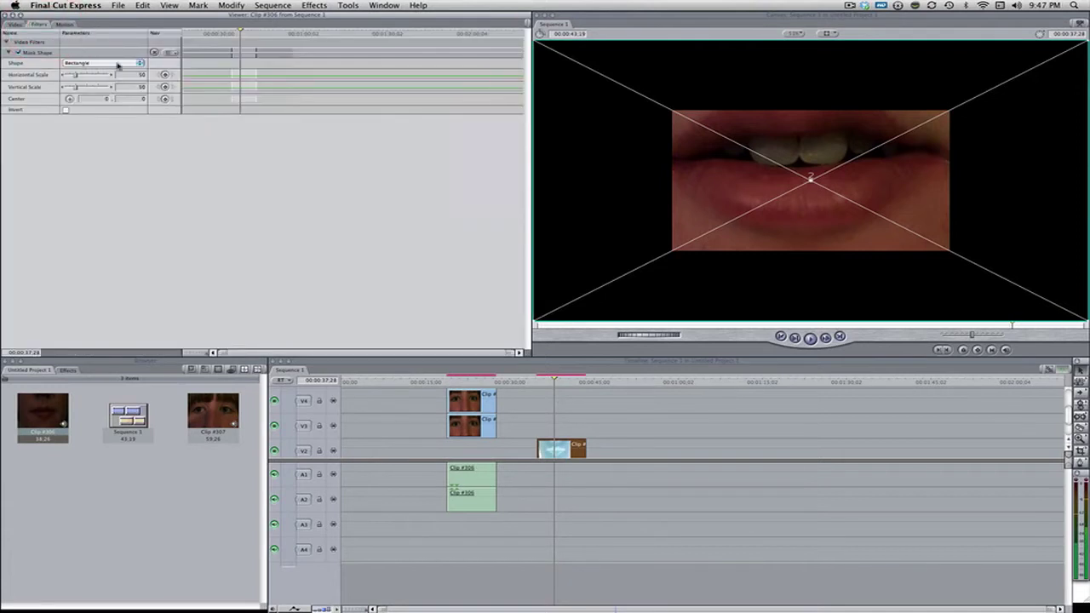
{"action": "left_click", "coordinate": [111, 62]}
{"action": "left_click", "coordinate": [106, 88]}
- Scale the mouth's oval mask to 68 by 70 and centre it on the lips at -33.34, -64.68
{"action": "left_click_drag", "start_coordinate": [75, 74], "coordinate": [86, 75]}
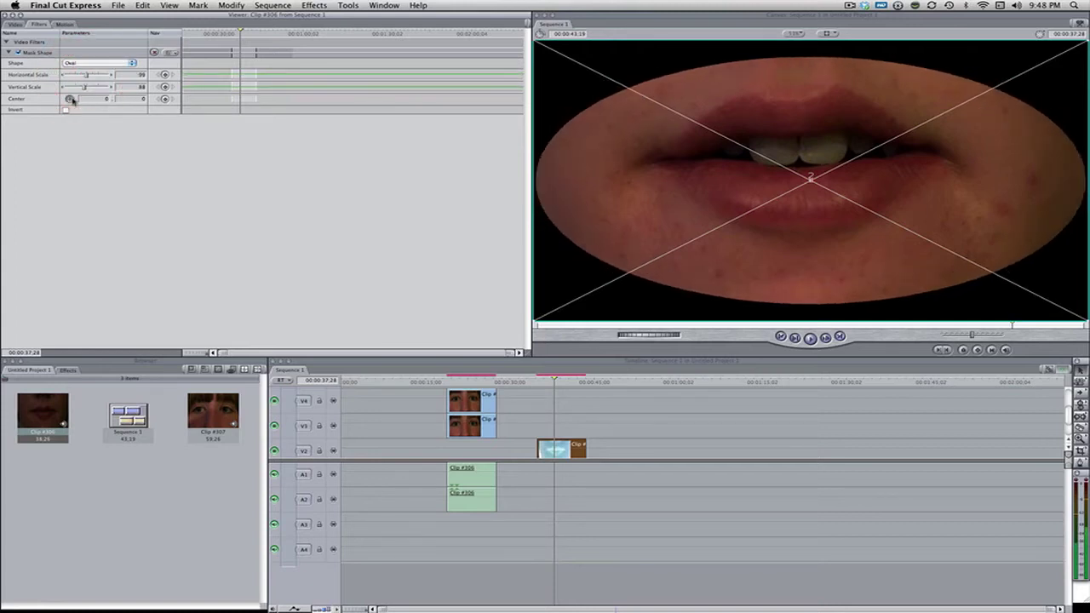
{"action": "left_click", "coordinate": [71, 99]}
{"action": "left_click", "coordinate": [810, 178]}
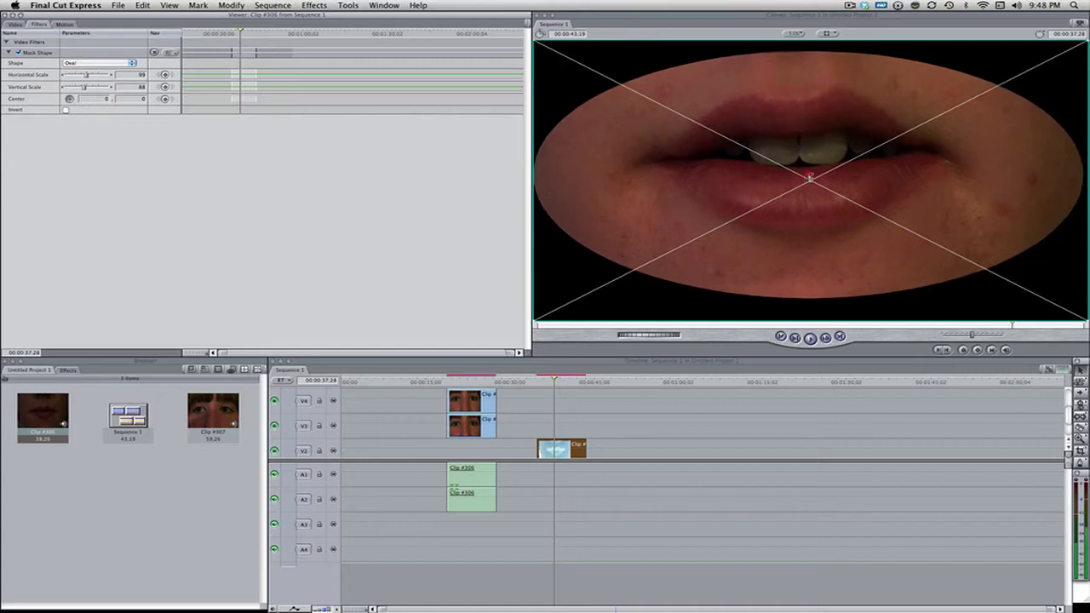
{"action": "left_click_drag", "start_coordinate": [548, 383], "coordinate": [559, 379]}
{"action": "left_click_drag", "start_coordinate": [86, 75], "coordinate": [78, 87]}
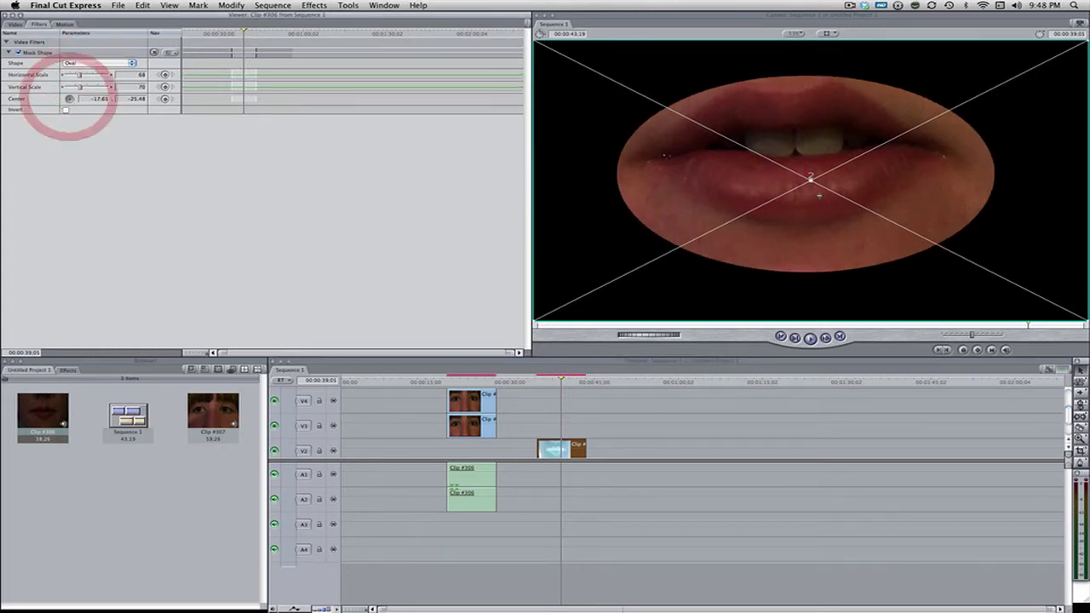
{"action": "left_click_drag", "start_coordinate": [811, 179], "coordinate": [801, 166]}
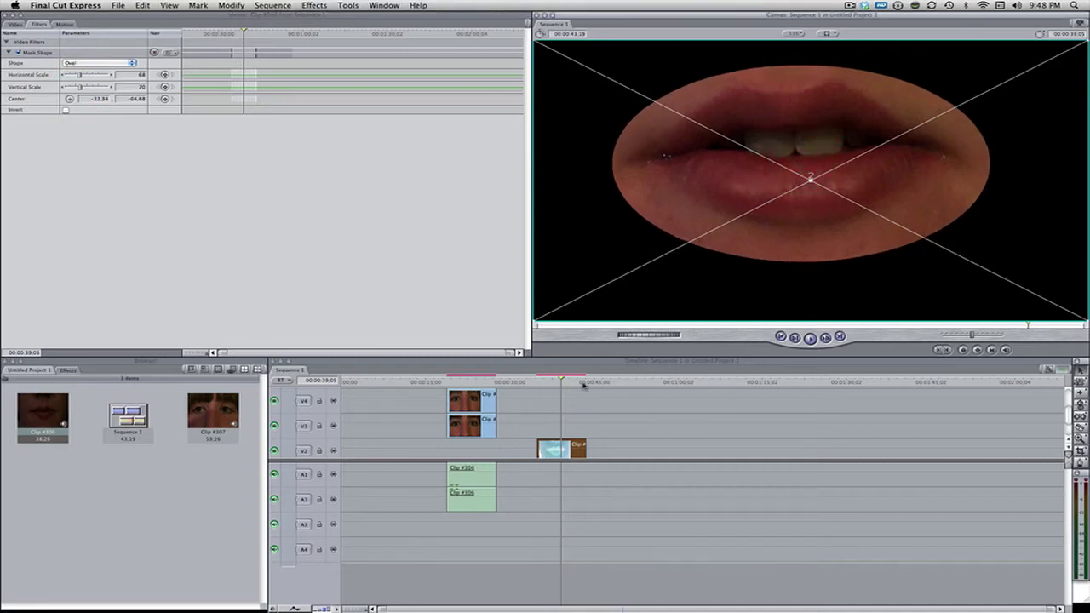
{"action": "left_click_drag", "start_coordinate": [561, 381], "coordinate": [566, 381]}
- Add a Mask Feather filter to the mouth clip with Soft set to 65
{"action": "double_click", "coordinate": [564, 449]}
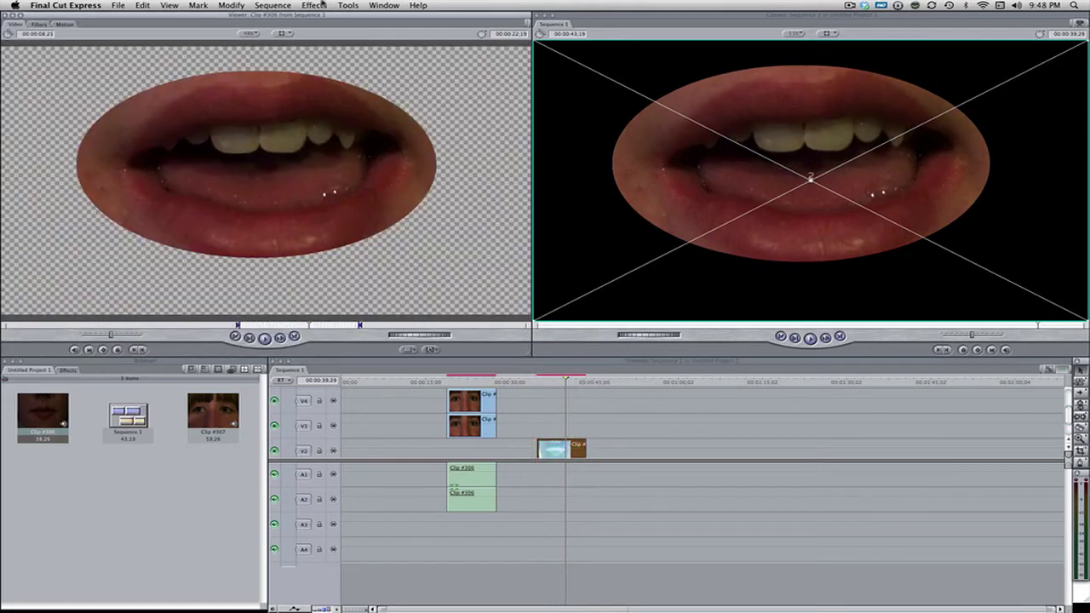
{"action": "left_click", "coordinate": [316, 5]}
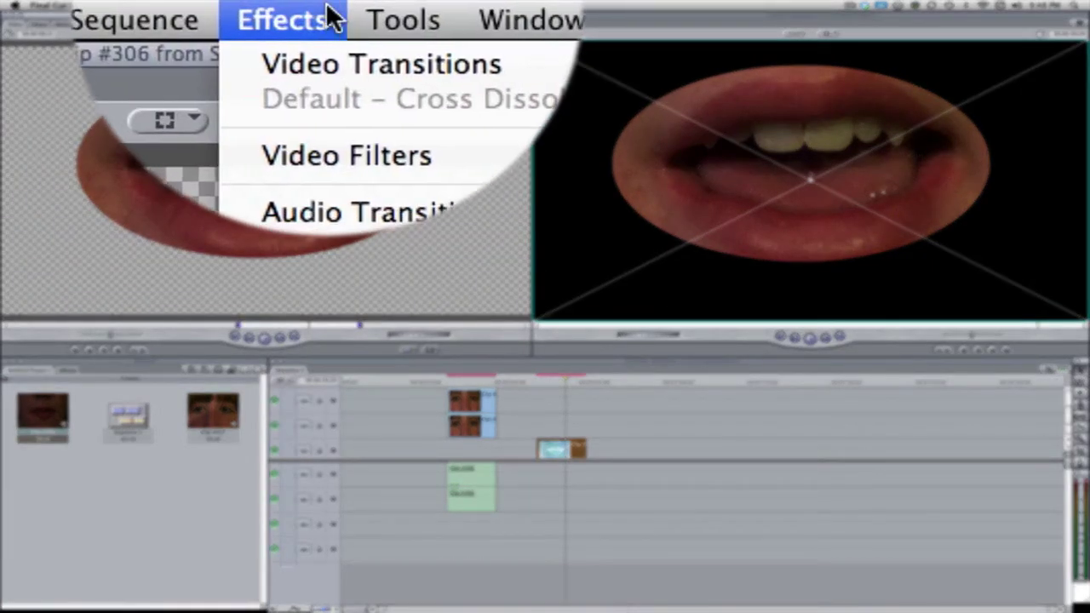
{"action": "mouse_move", "coordinate": [358, 155]}
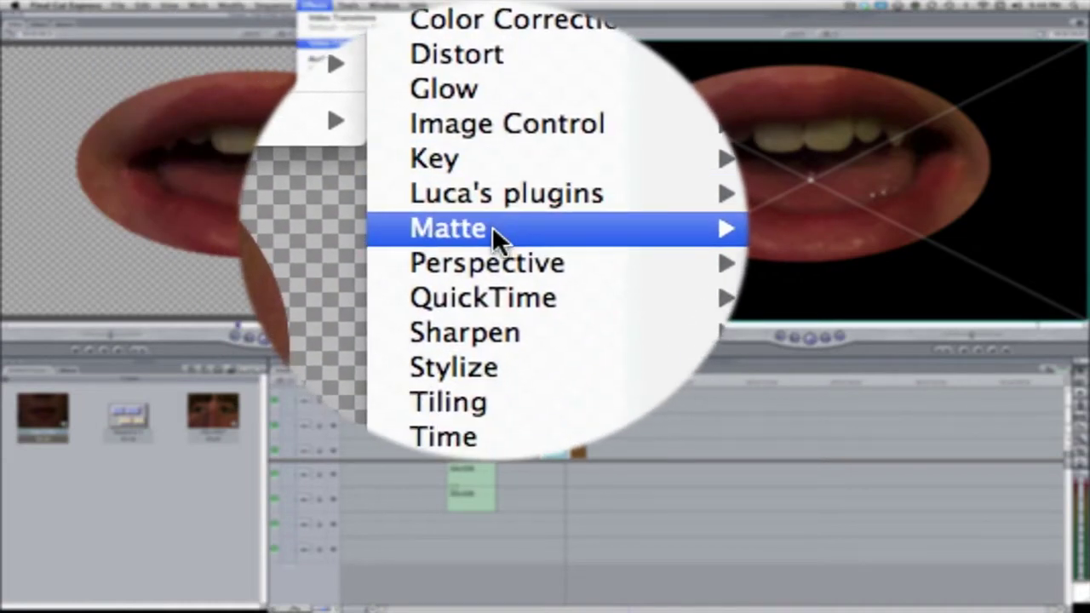
{"action": "mouse_move", "coordinate": [494, 228]}
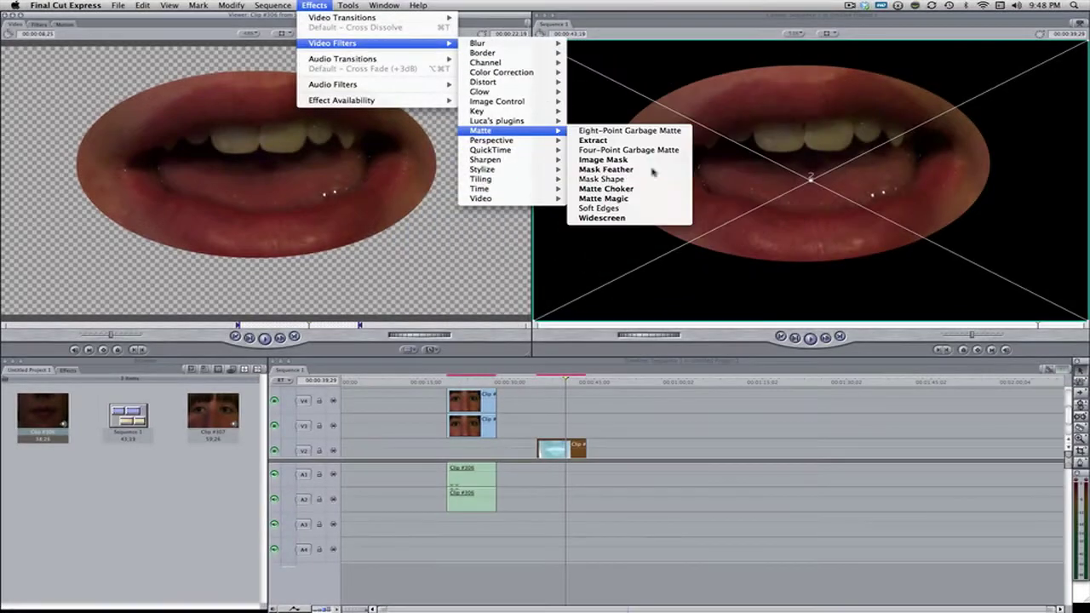
{"action": "left_click", "coordinate": [706, 233]}
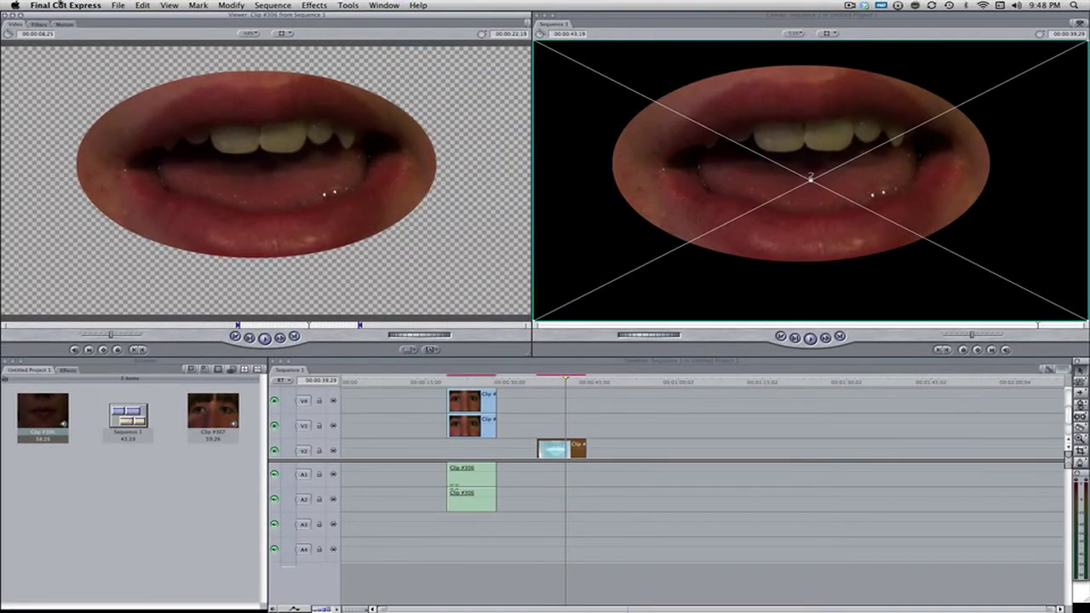
{"action": "left_click", "coordinate": [37, 23]}
{"action": "left_click", "coordinate": [86, 132]}
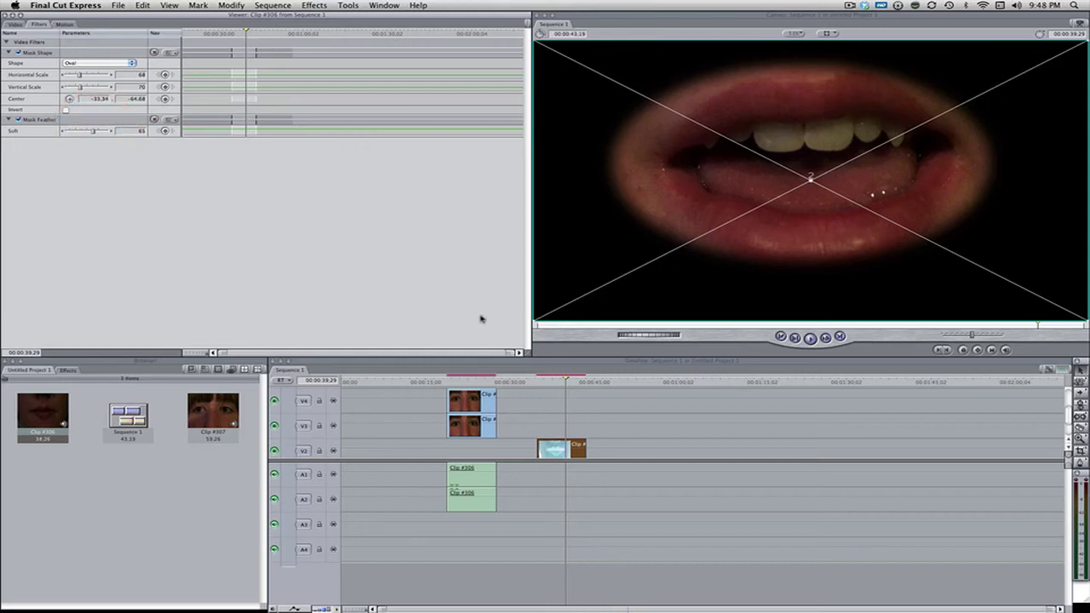
- Move the eye clips later and place the mouth clip directly above orange.jpg
{"action": "left_click_drag", "start_coordinate": [477, 411], "coordinate": [617, 415]}
{"action": "scroll", "coordinate": [560, 438], "scroll_direction": "down", "scroll_amount": 1}
{"action": "left_click_drag", "start_coordinate": [554, 427], "coordinate": [472, 419]}
- Scale the masked lips down in the Canvas and drag them onto the lower half of the orange
{"action": "left_click", "coordinate": [470, 380]}
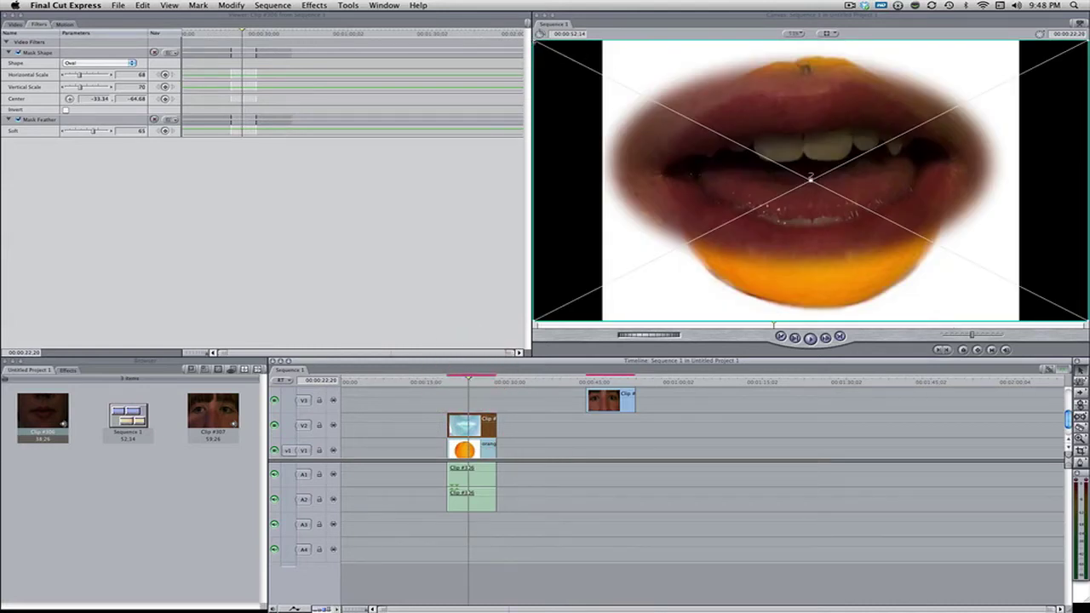
{"action": "left_click_drag", "start_coordinate": [534, 41], "coordinate": [721, 122]}
{"action": "left_click_drag", "start_coordinate": [806, 162], "coordinate": [794, 223]}
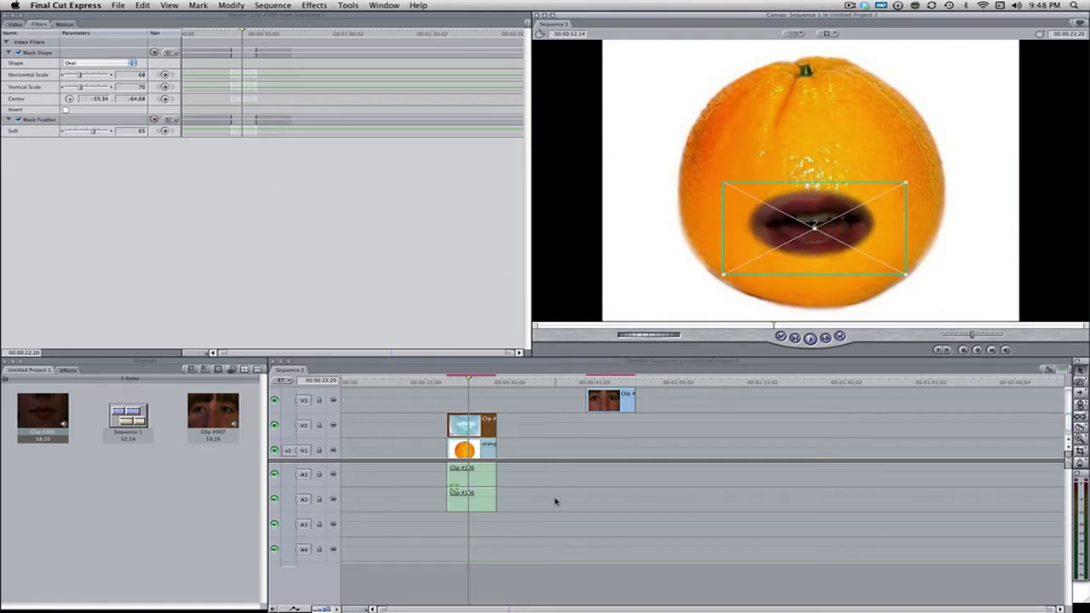
- Add a Tint filter to the mouth, sampling the orange's colour with the eyedropper
{"action": "double_click", "coordinate": [464, 424]}
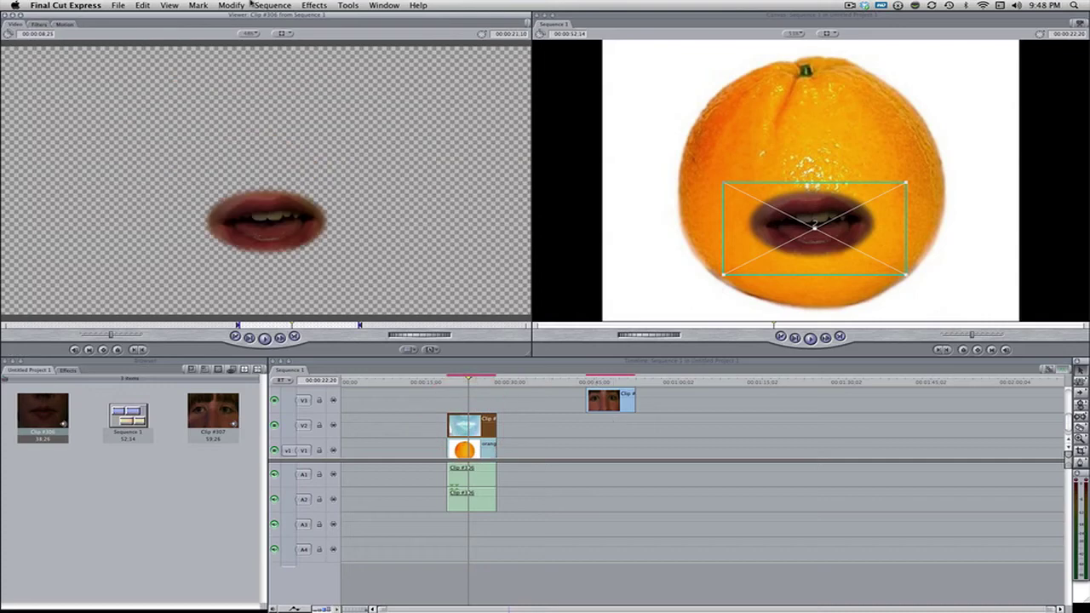
{"action": "left_click", "coordinate": [311, 5]}
{"action": "mouse_move", "coordinate": [335, 136]}
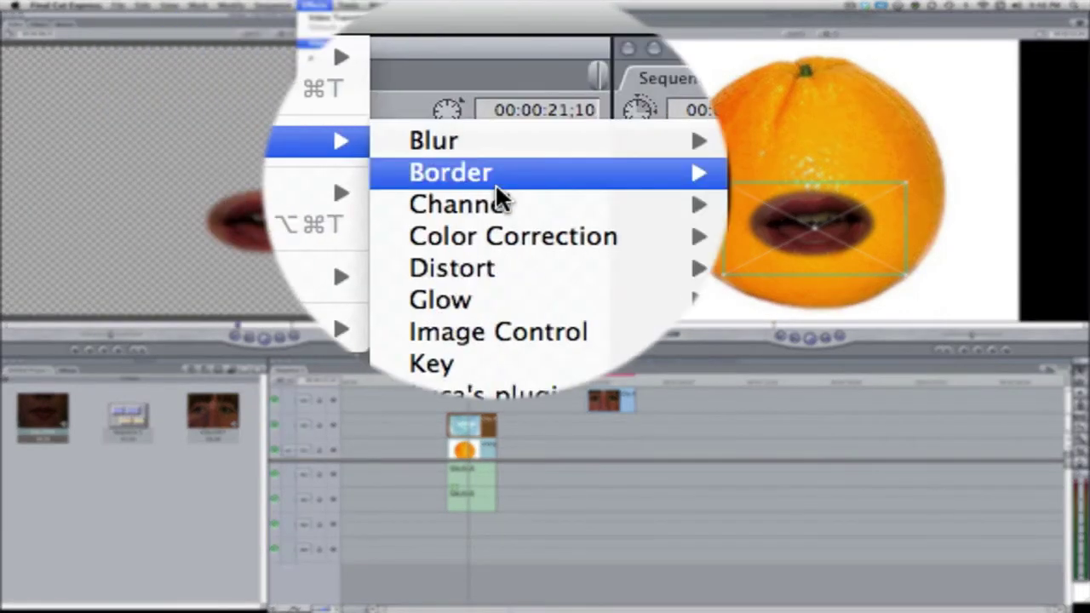
{"action": "mouse_move", "coordinate": [517, 204]}
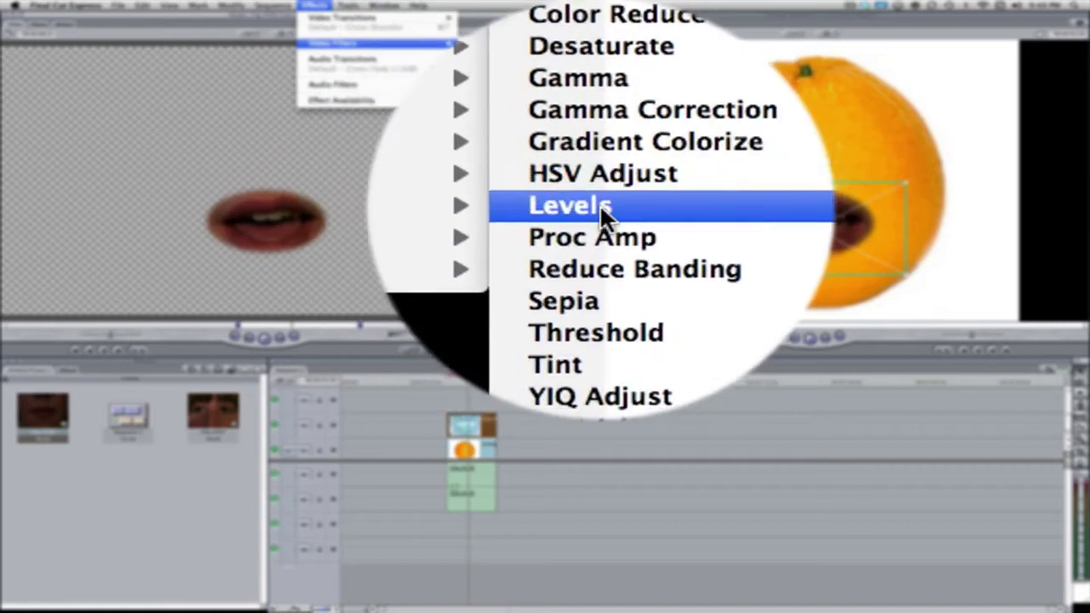
{"action": "left_click", "coordinate": [586, 227]}
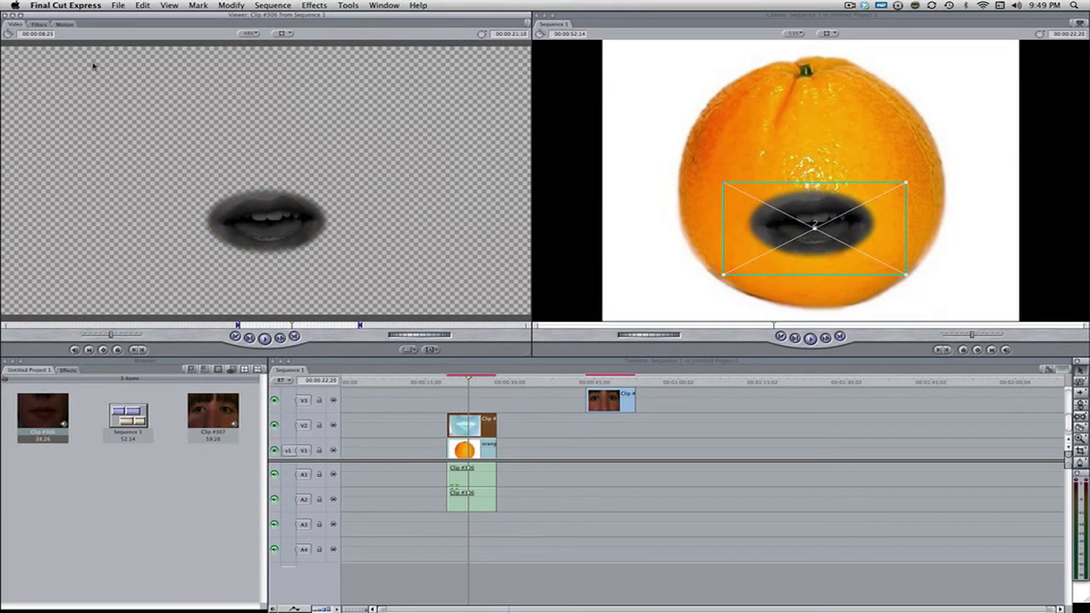
{"action": "left_click", "coordinate": [40, 25]}
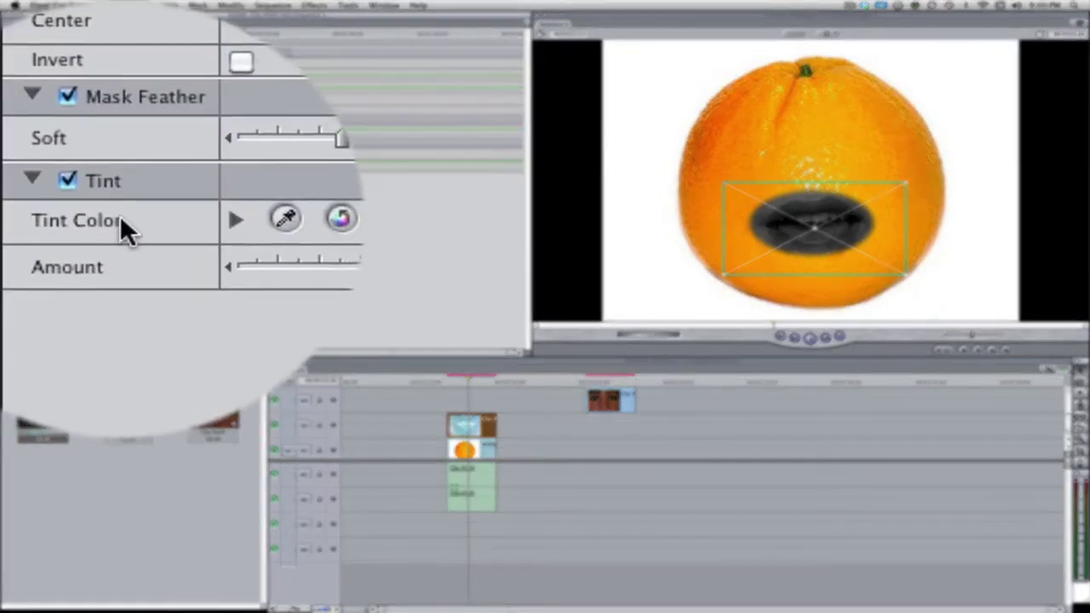
{"action": "left_click", "coordinate": [243, 214]}
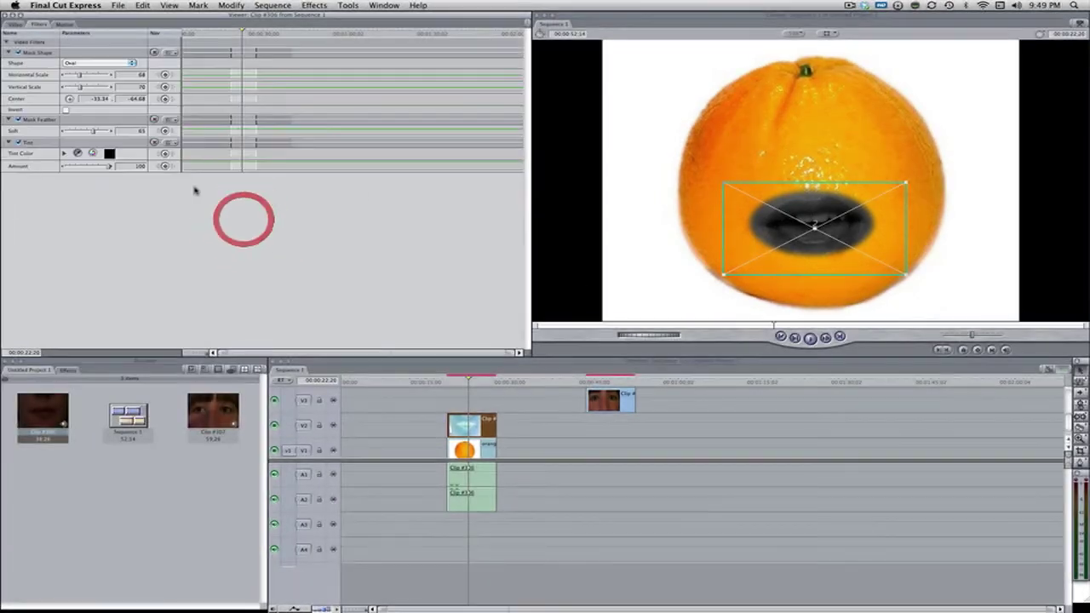
{"action": "left_click", "coordinate": [856, 256]}
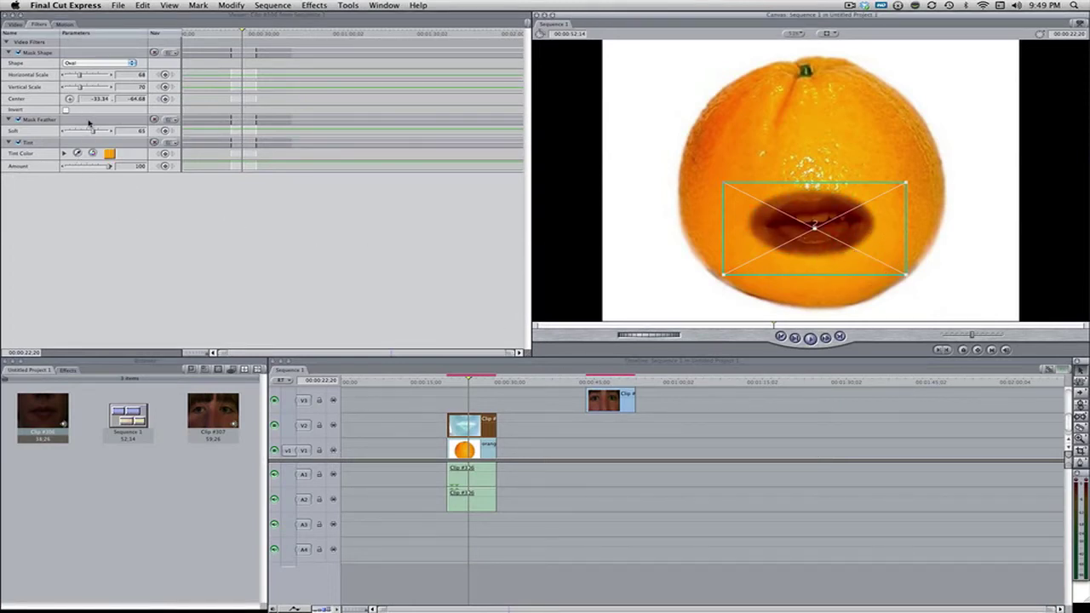
- Raise the mouth's Mask Feather Soft to 94
{"action": "left_click_drag", "start_coordinate": [95, 132], "coordinate": [99, 133]}
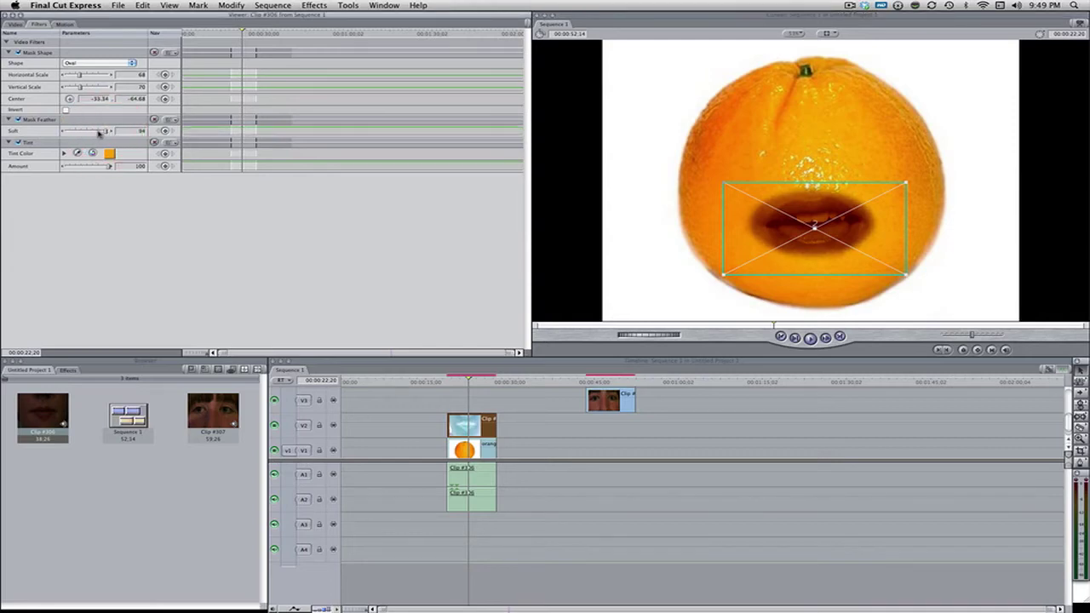
{"action": "double_click", "coordinate": [454, 424]}
{"action": "left_click", "coordinate": [39, 24]}
- Try adjusting the Tint Color in the colour picker, then cancel to keep the original
{"action": "left_click", "coordinate": [109, 154]}
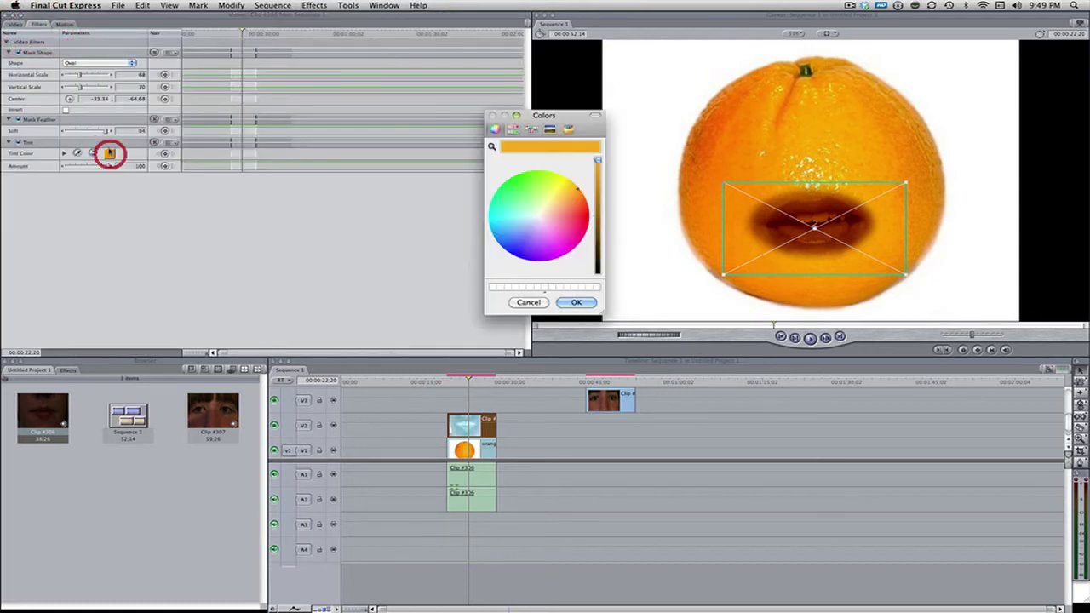
{"action": "left_click", "coordinate": [599, 170]}
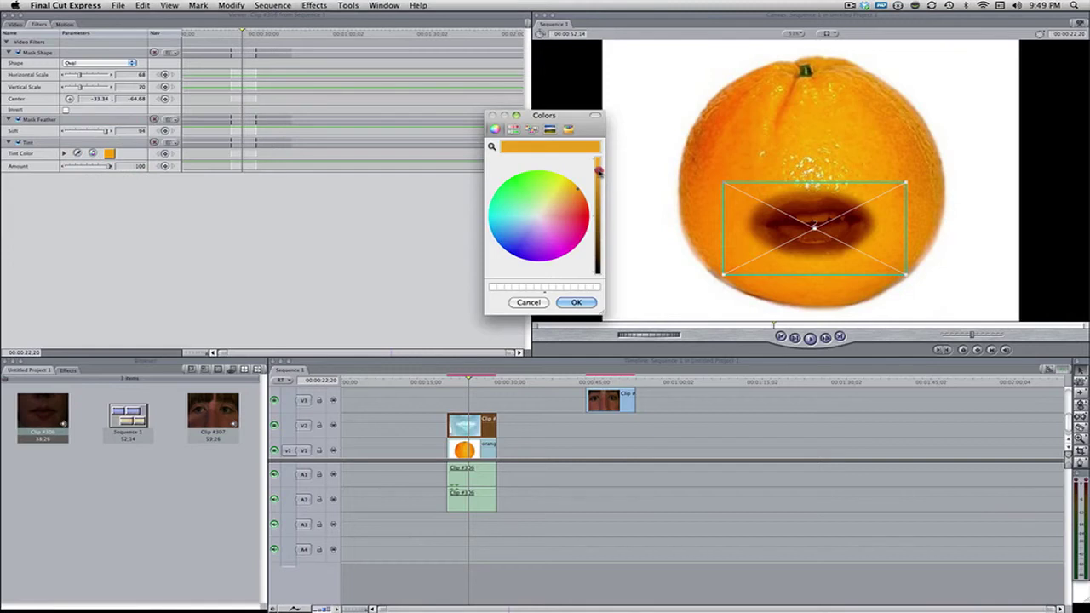
{"action": "left_click", "coordinate": [579, 303]}
{"action": "left_click", "coordinate": [105, 154]}
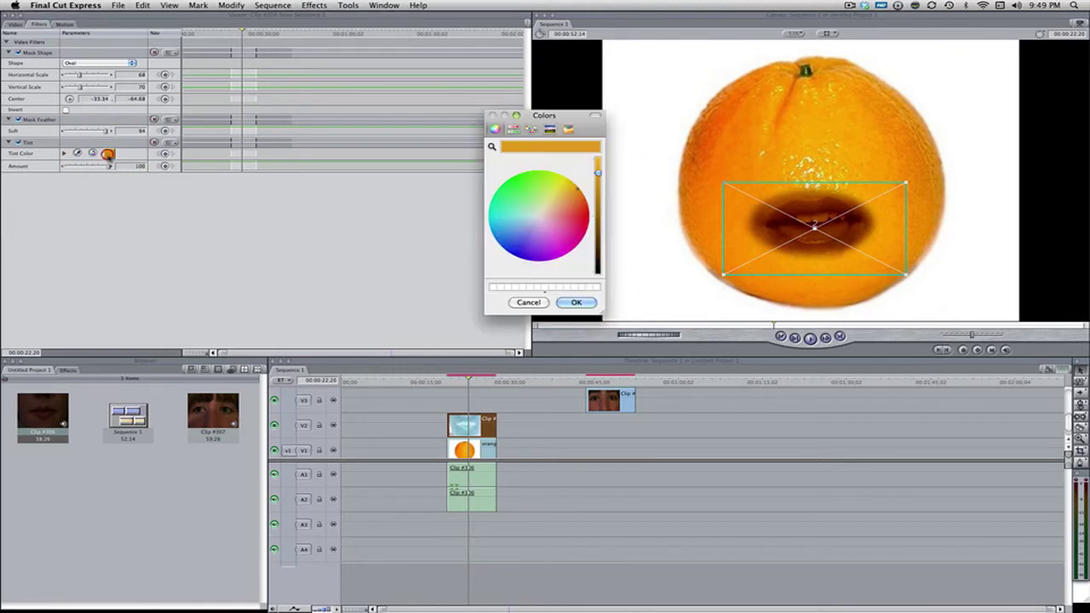
{"action": "left_click", "coordinate": [597, 160]}
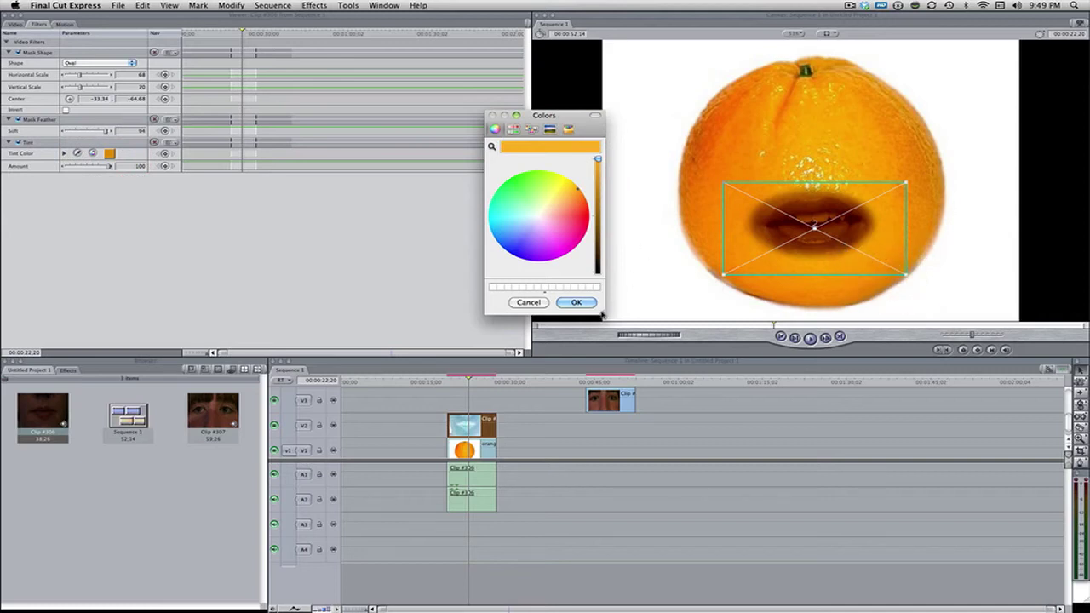
{"action": "left_click", "coordinate": [529, 301]}
- Resample the orange's colour for the tint and recentre the mouth low on the orange
{"action": "left_click_drag", "start_coordinate": [824, 266], "coordinate": [957, 289]}
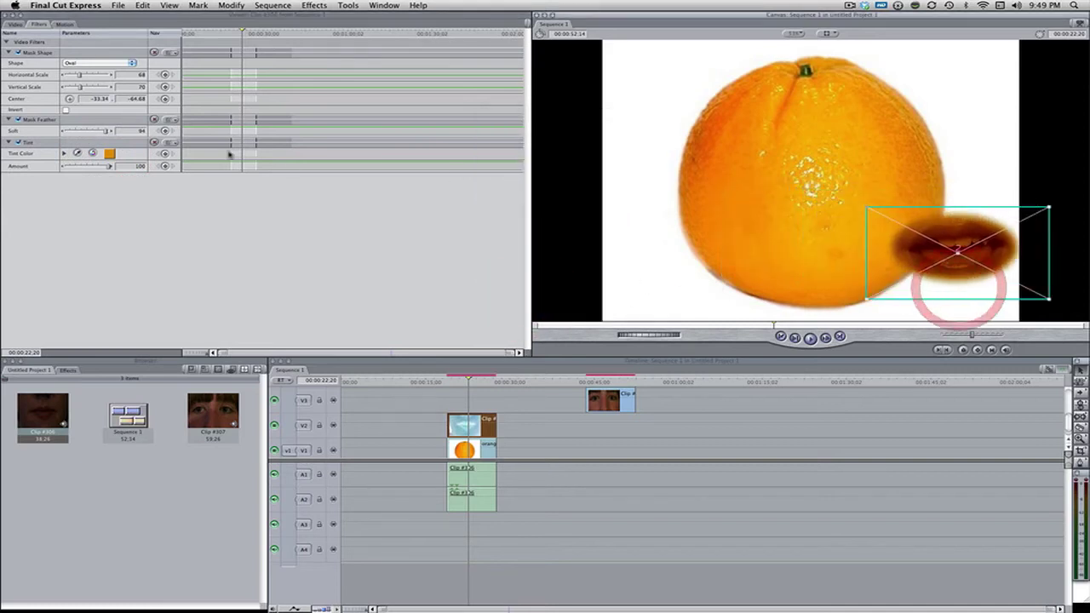
{"action": "left_click", "coordinate": [78, 154]}
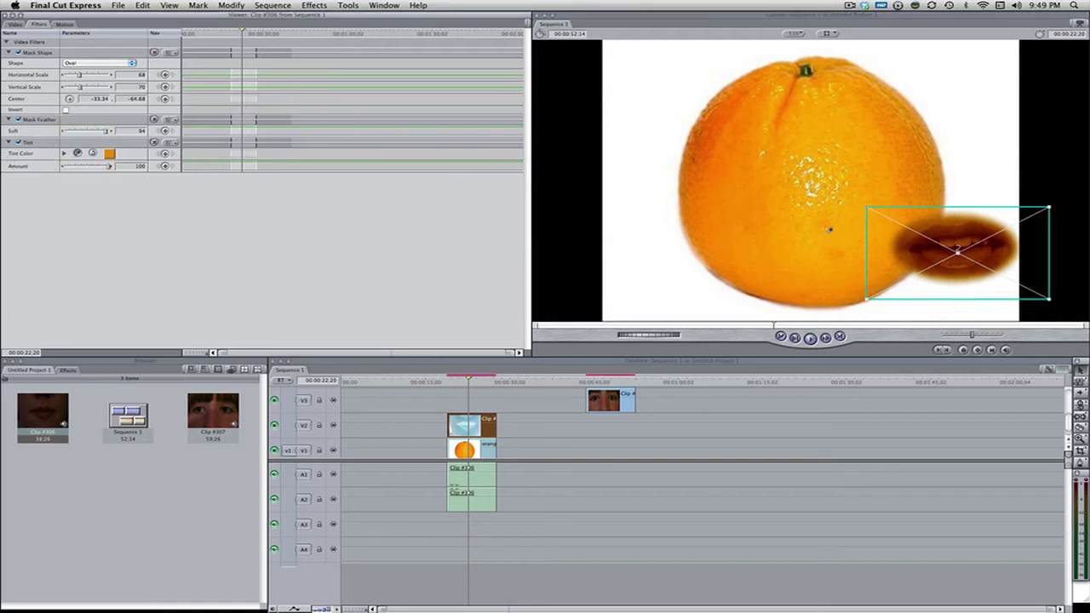
{"action": "left_click", "coordinate": [827, 235]}
{"action": "left_click_drag", "start_coordinate": [989, 286], "coordinate": [847, 276]}
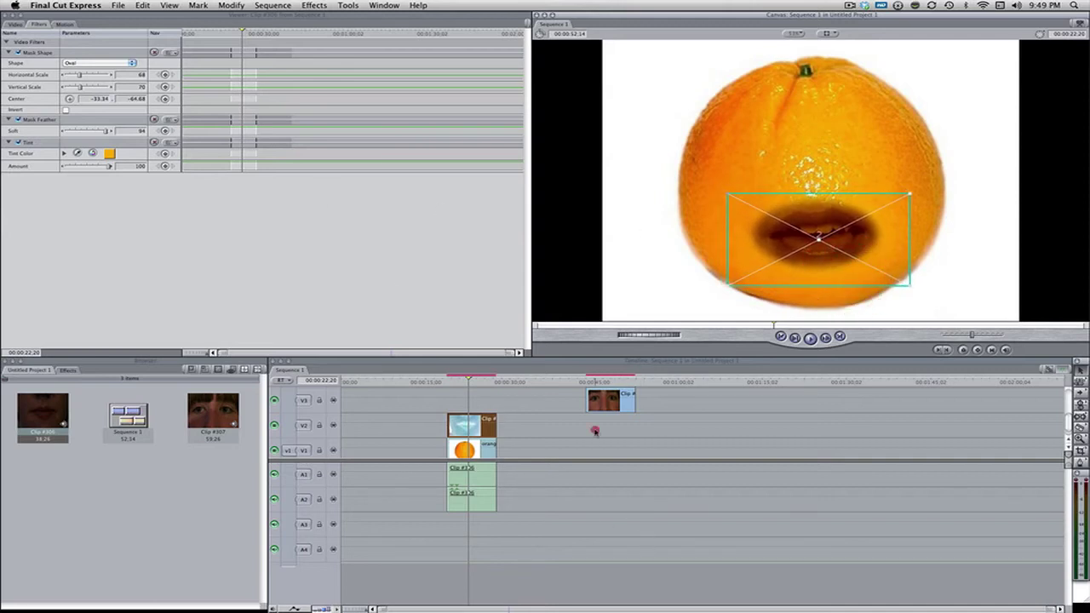
- Line up the eye clip under the orange composite and give its mask a feather of 83
{"action": "left_click_drag", "start_coordinate": [596, 416], "coordinate": [468, 409]}
{"action": "left_click", "coordinate": [469, 377]}
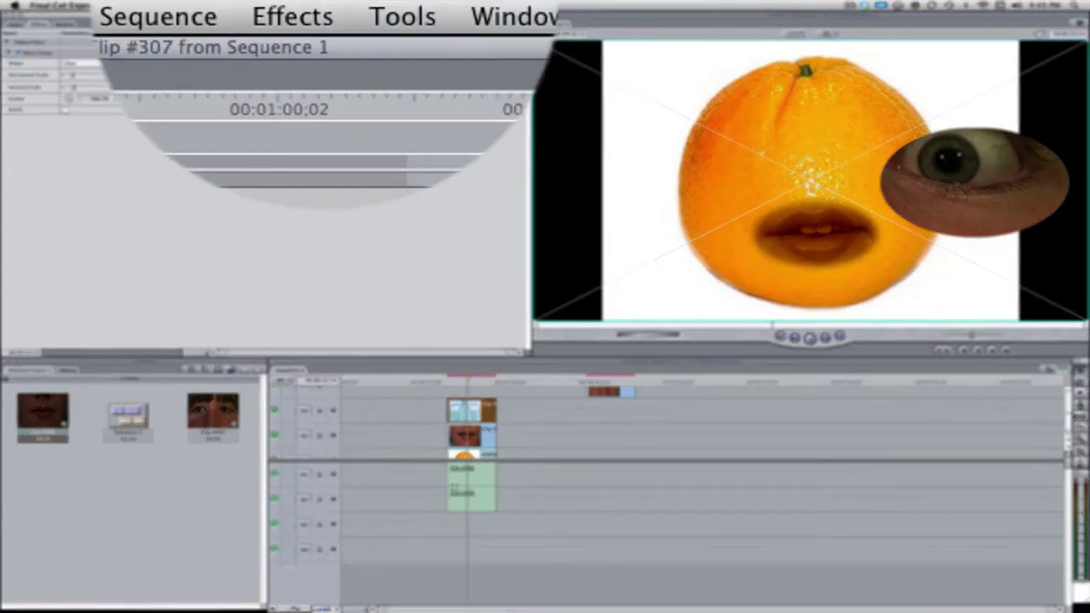
{"action": "left_click", "coordinate": [348, 5]}
{"action": "mouse_move", "coordinate": [326, 170]}
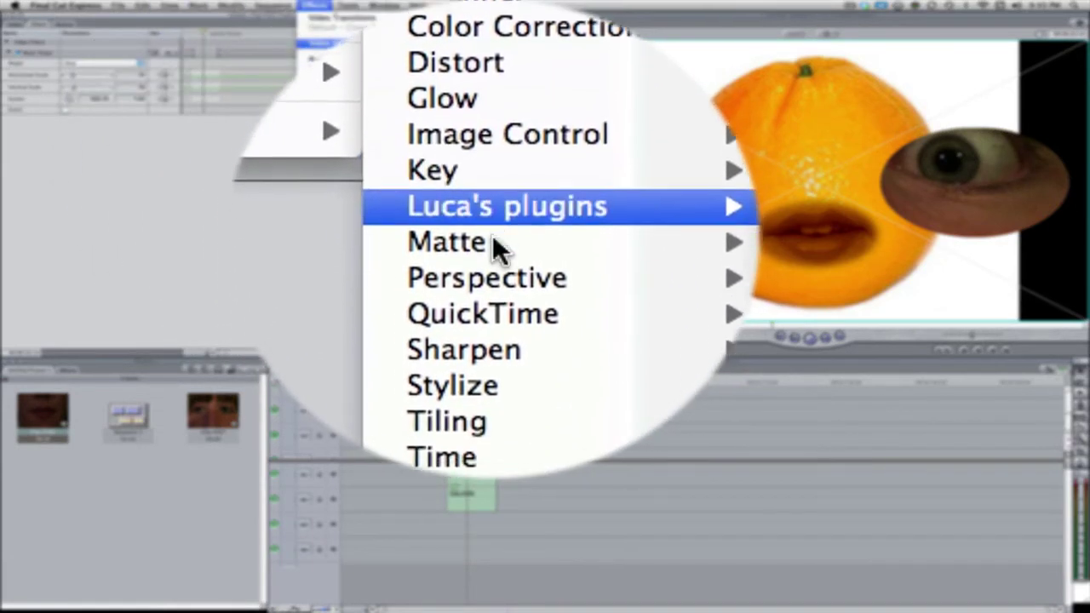
{"action": "mouse_move", "coordinate": [494, 242]}
{"action": "left_click", "coordinate": [640, 245]}
{"action": "left_click", "coordinate": [101, 131]}
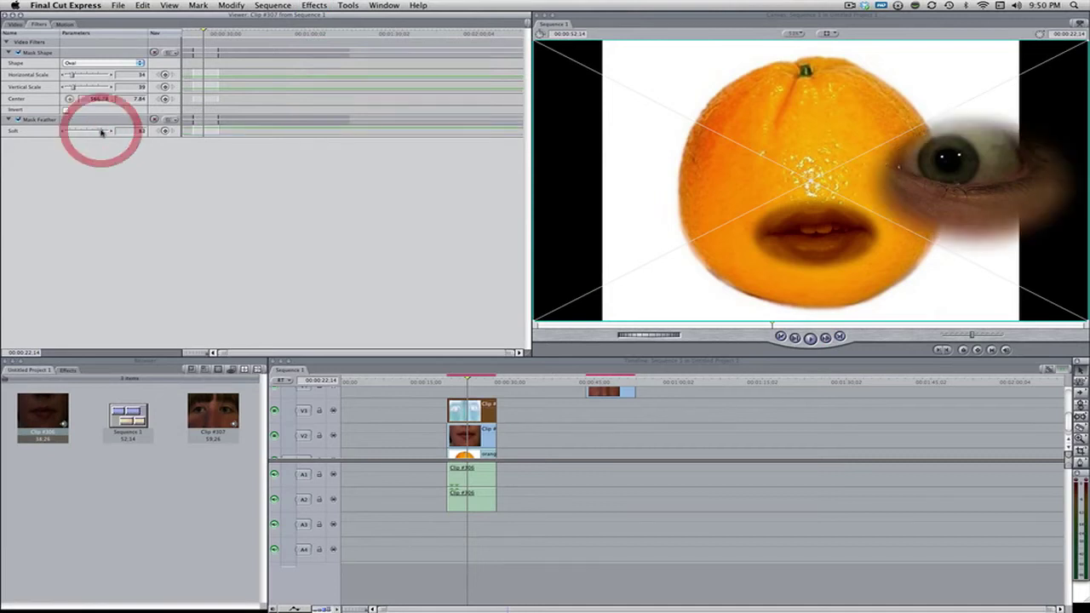
- Recentre the eye's oval mask at 547.17, -47.04 and play back the composite
{"action": "left_click", "coordinate": [70, 99]}
{"action": "left_click_drag", "start_coordinate": [976, 180], "coordinate": [969, 170]}
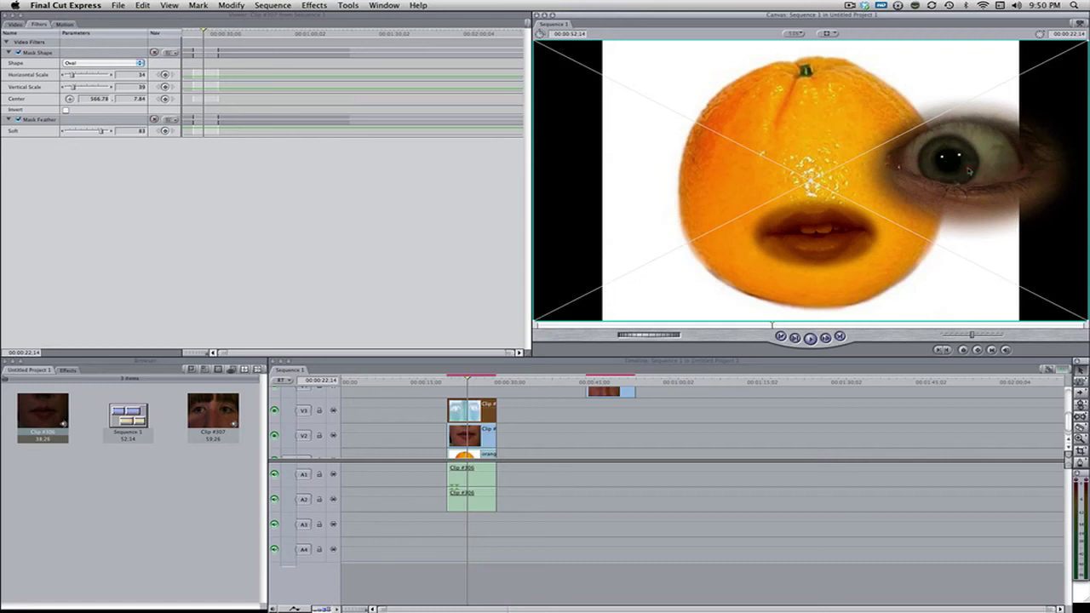
{"action": "left_click", "coordinate": [454, 377]}
{"action": "key", "text": "space"}
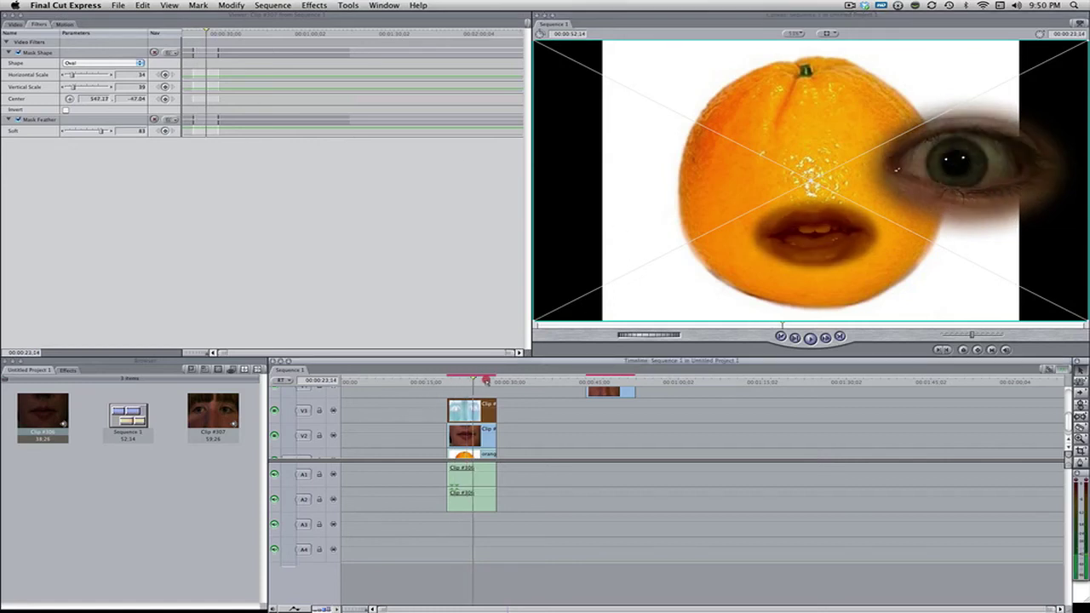
{"action": "left_click", "coordinate": [480, 379]}
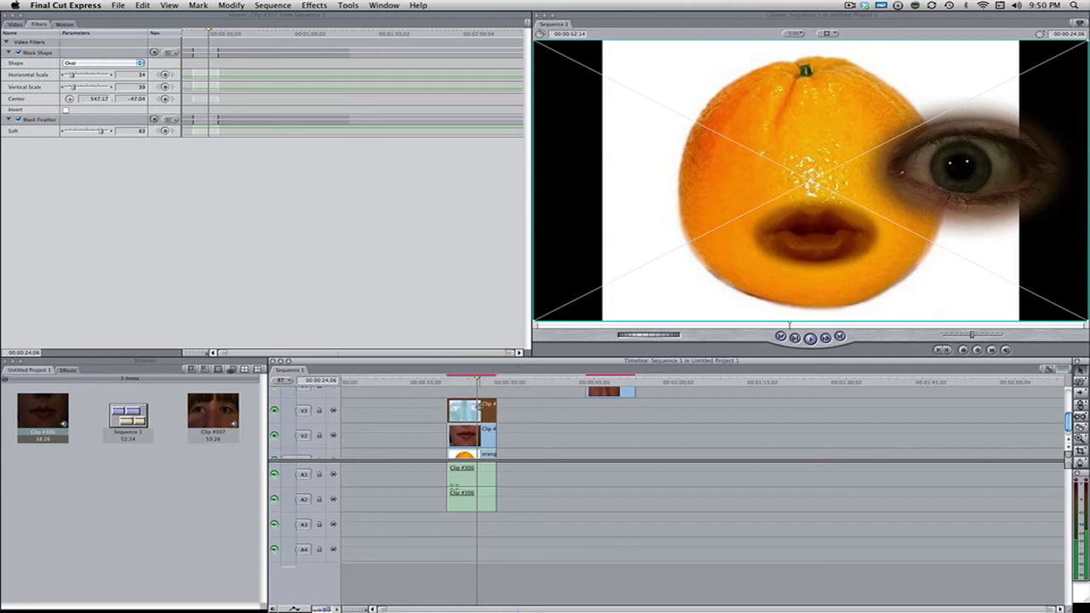
{"action": "double_click", "coordinate": [477, 409]}
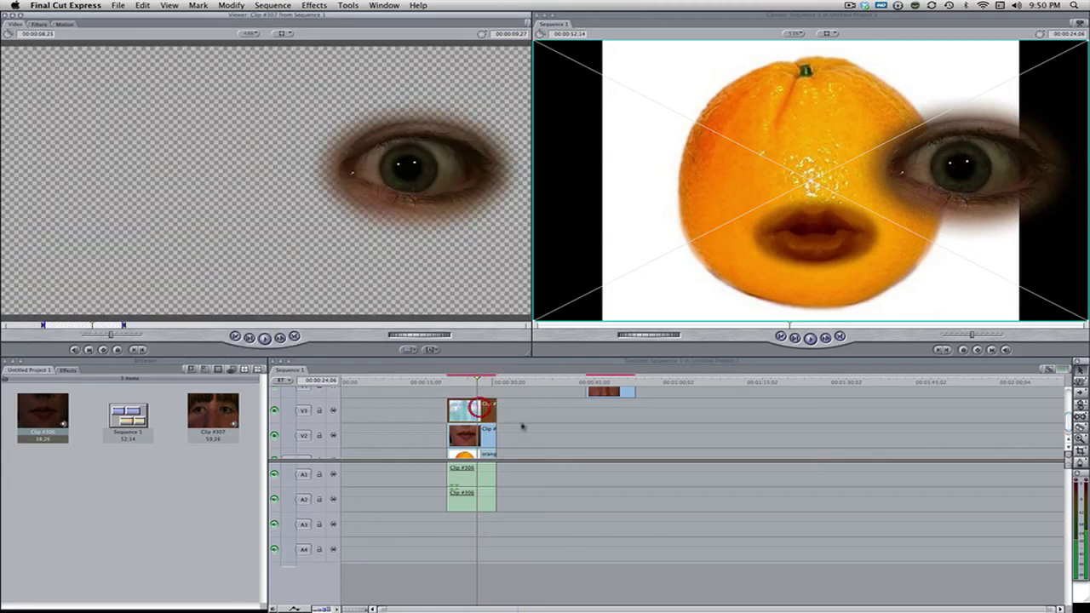
- Give the eye clip a Tint filter using the orange's colour, then shrink it onto the orange's upper right
{"action": "left_click", "coordinate": [308, 5]}
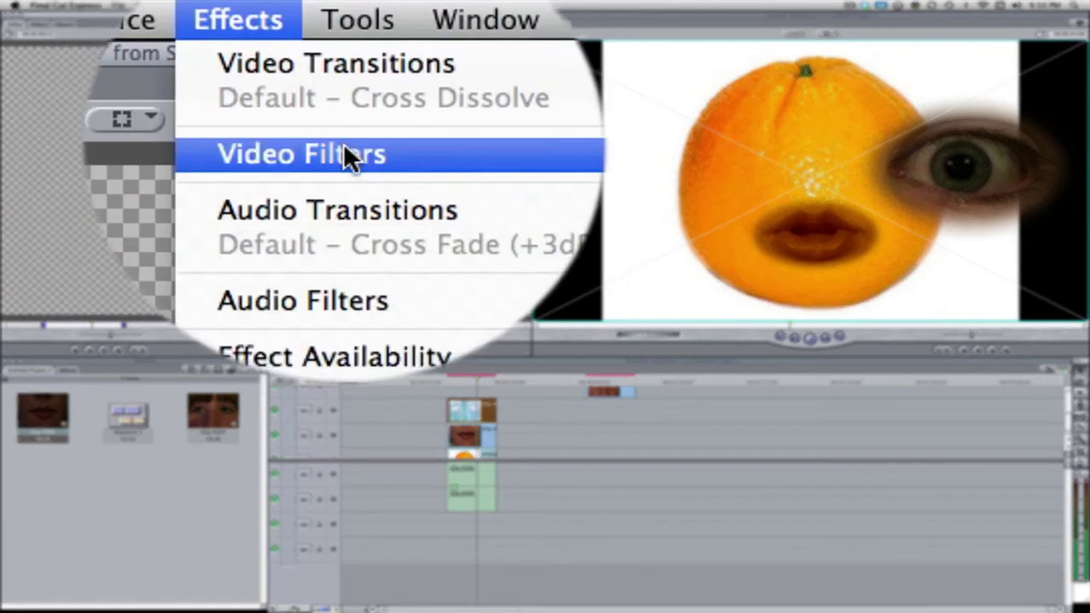
{"action": "mouse_move", "coordinate": [347, 152]}
{"action": "mouse_move", "coordinate": [524, 230]}
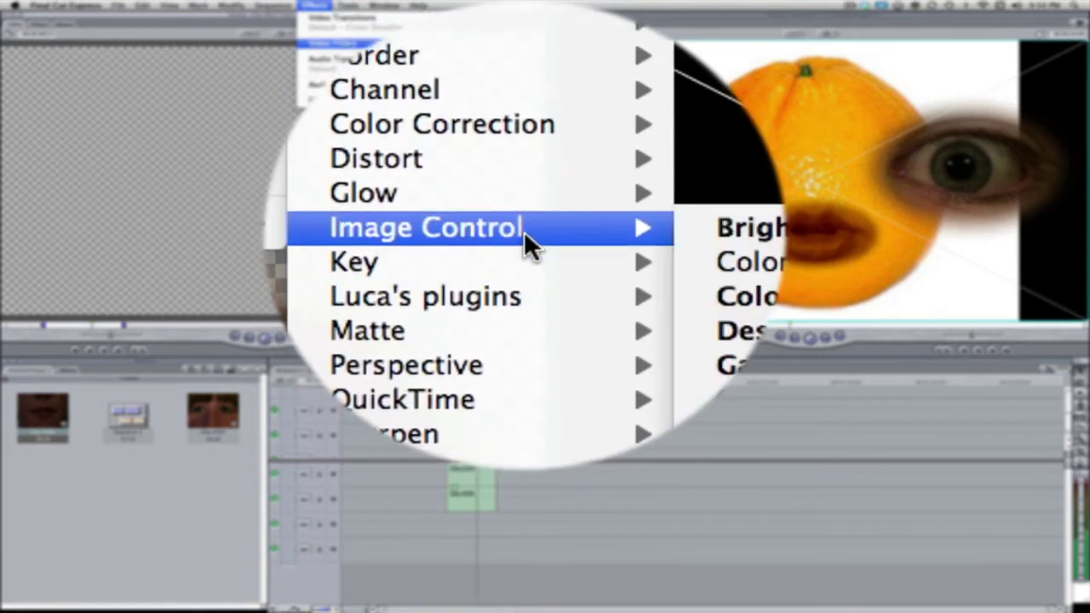
{"action": "left_click", "coordinate": [617, 234]}
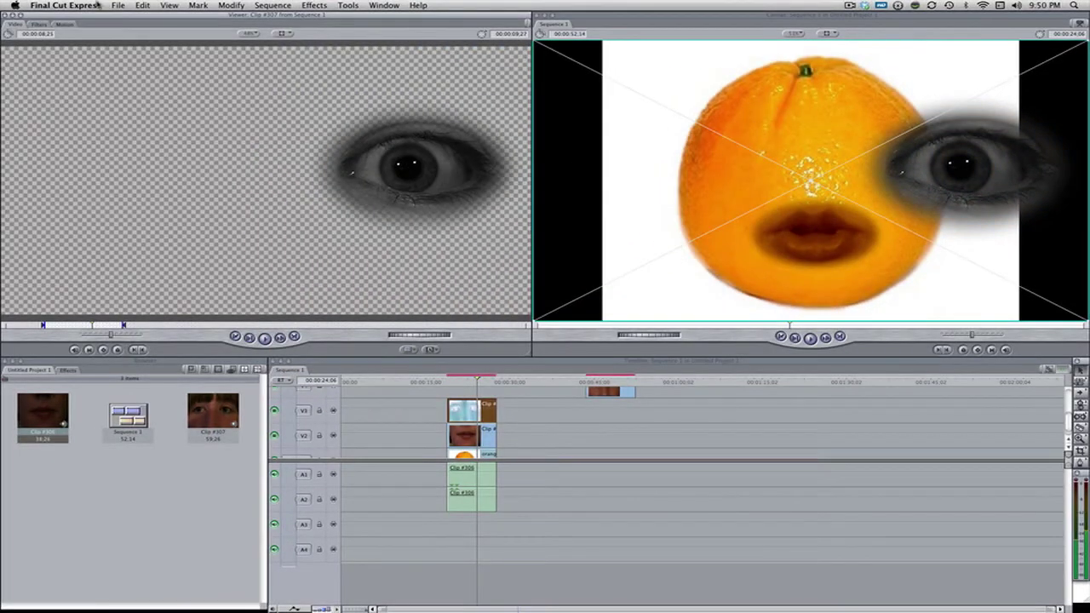
{"action": "left_click", "coordinate": [39, 24]}
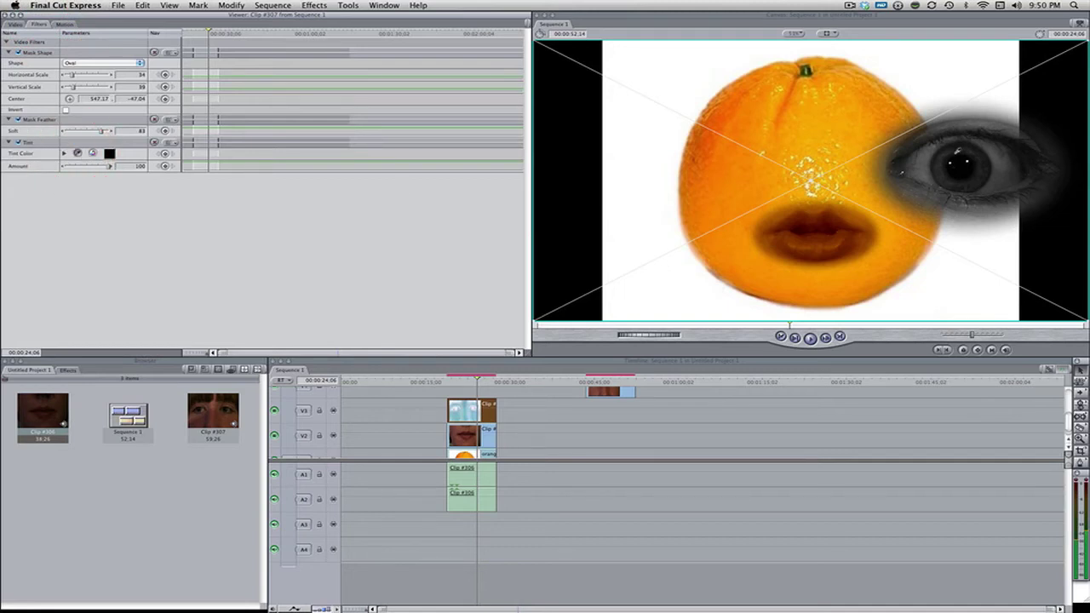
{"action": "left_click", "coordinate": [868, 143]}
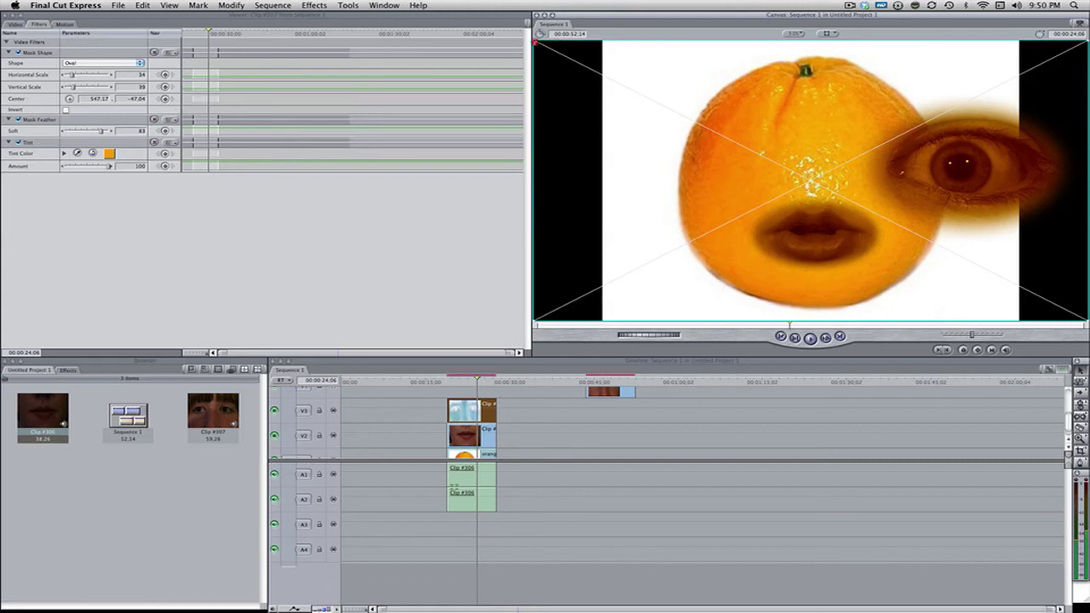
{"action": "left_click_drag", "start_coordinate": [535, 41], "coordinate": [673, 130]}
{"action": "left_click_drag", "start_coordinate": [853, 207], "coordinate": [854, 197]}
- Copy the eye clip to track V4 and add a Mask Feather filter to soften its edge
{"action": "left_click_drag", "start_coordinate": [612, 391], "coordinate": [471, 449]}
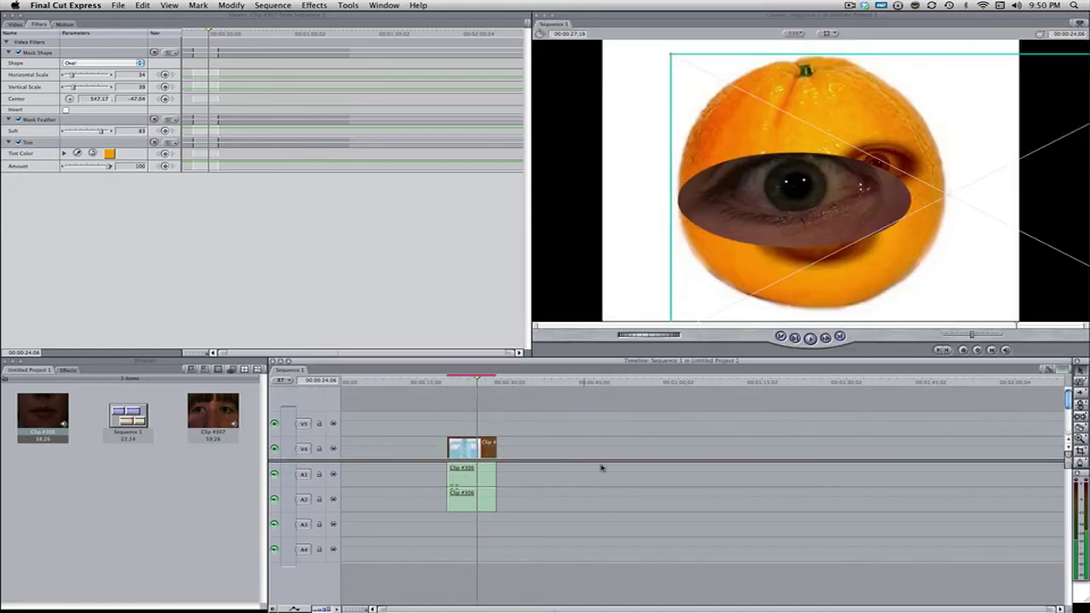
{"action": "scroll", "coordinate": [610, 434], "scroll_direction": "down", "scroll_amount": 2}
{"action": "left_click", "coordinate": [314, 5]}
{"action": "mouse_move", "coordinate": [427, 48]}
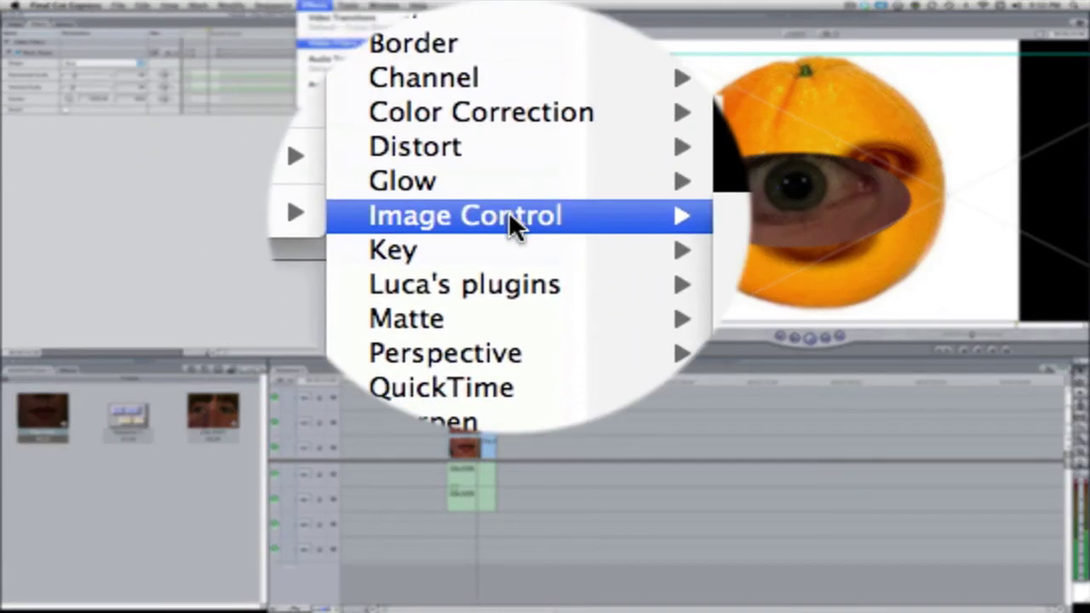
{"action": "mouse_move", "coordinate": [494, 212]}
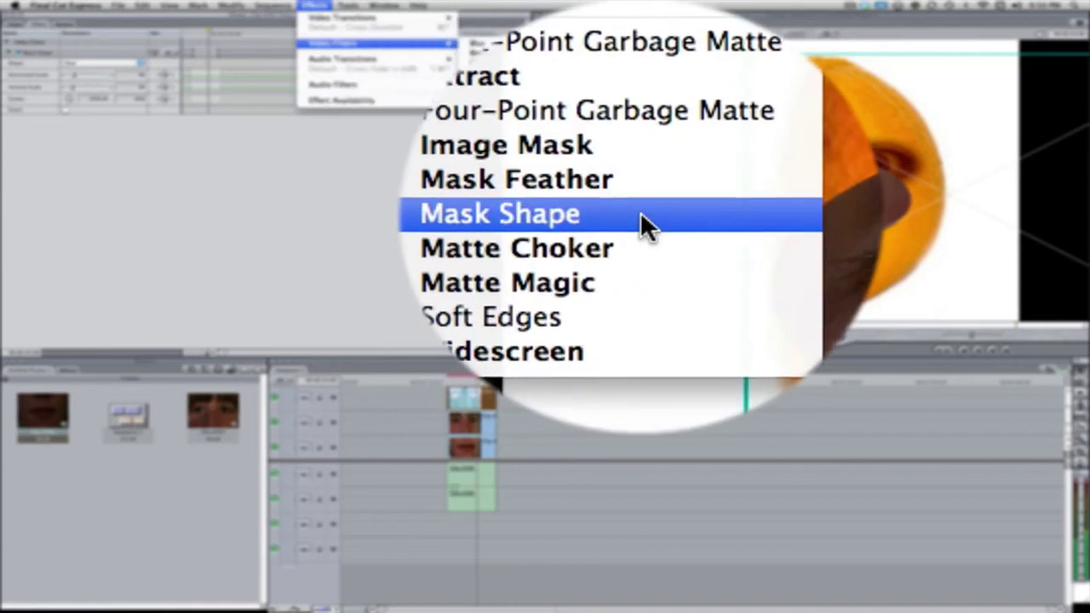
{"action": "left_click", "coordinate": [639, 215]}
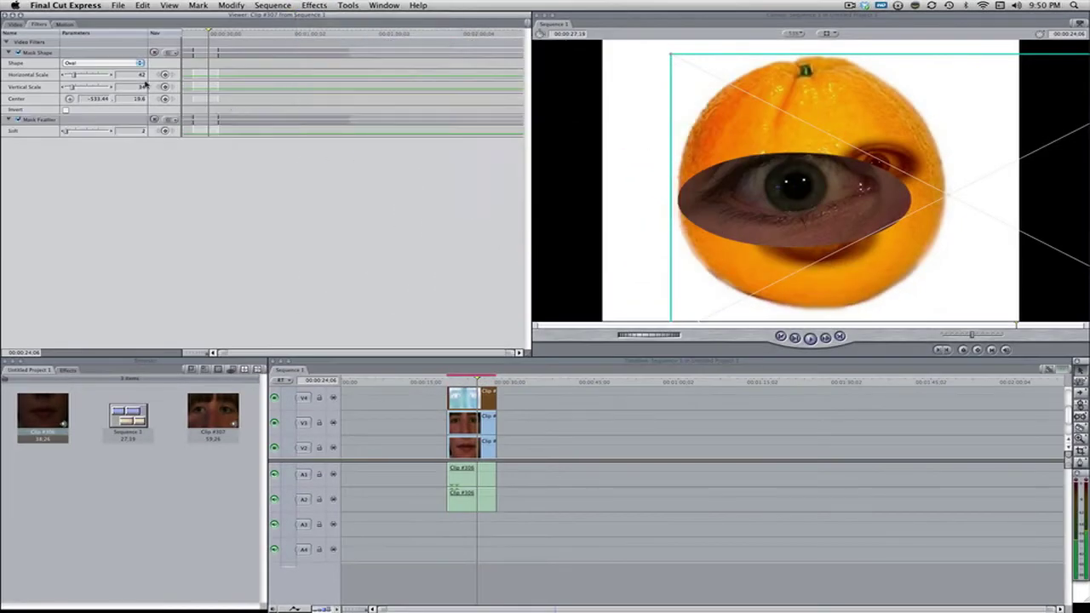
{"action": "left_click_drag", "start_coordinate": [99, 133], "coordinate": [104, 132]}
- Add an Image Control Tint filter to the second eye, coloured from the orange
{"action": "left_click", "coordinate": [260, 5]}
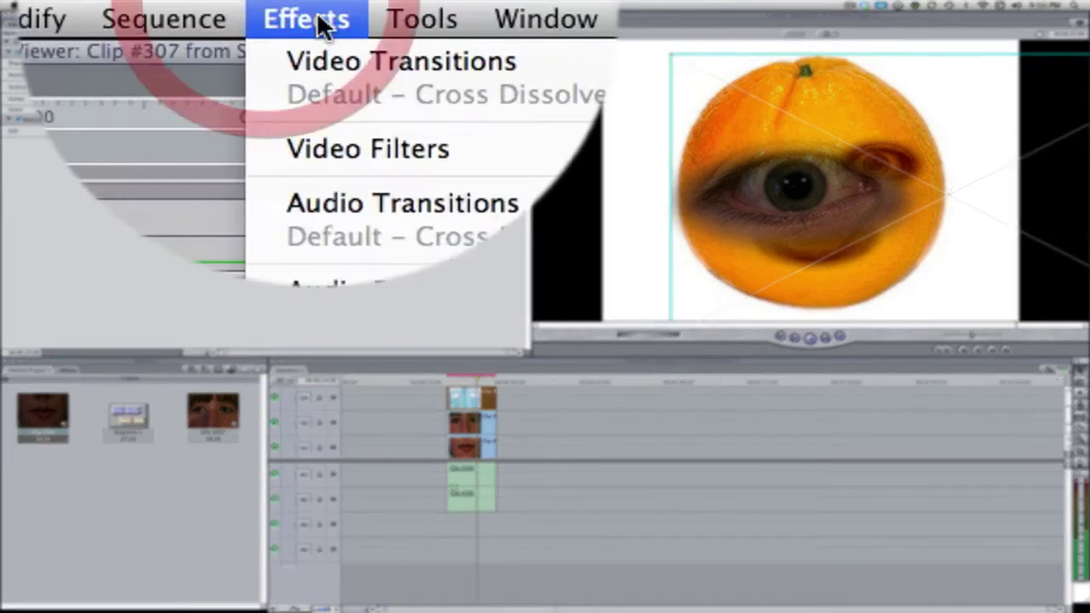
{"action": "mouse_move", "coordinate": [358, 43]}
{"action": "mouse_move", "coordinate": [538, 278]}
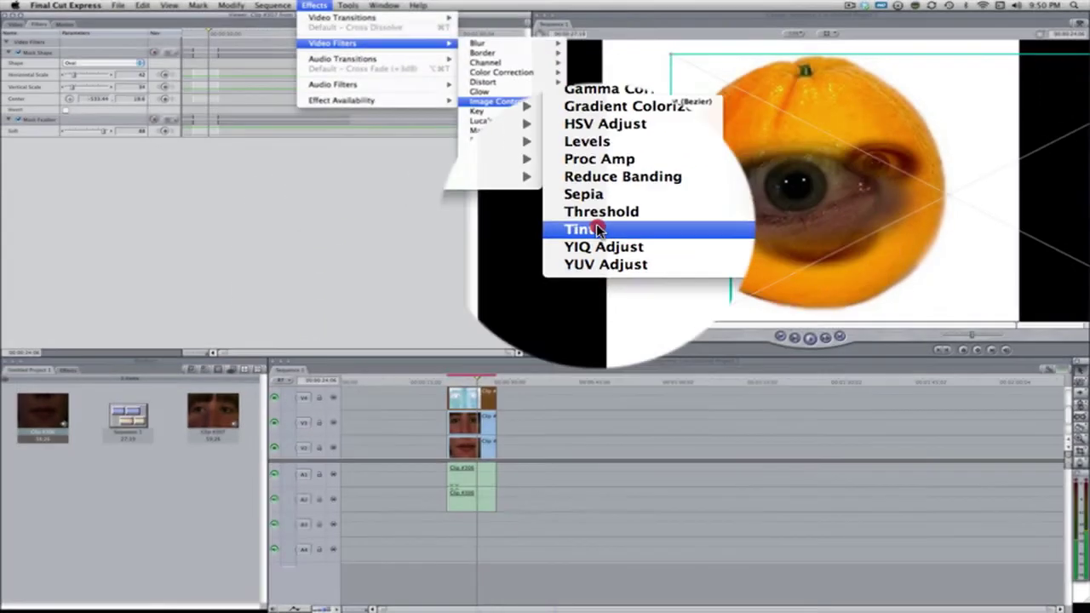
{"action": "left_click", "coordinate": [599, 224]}
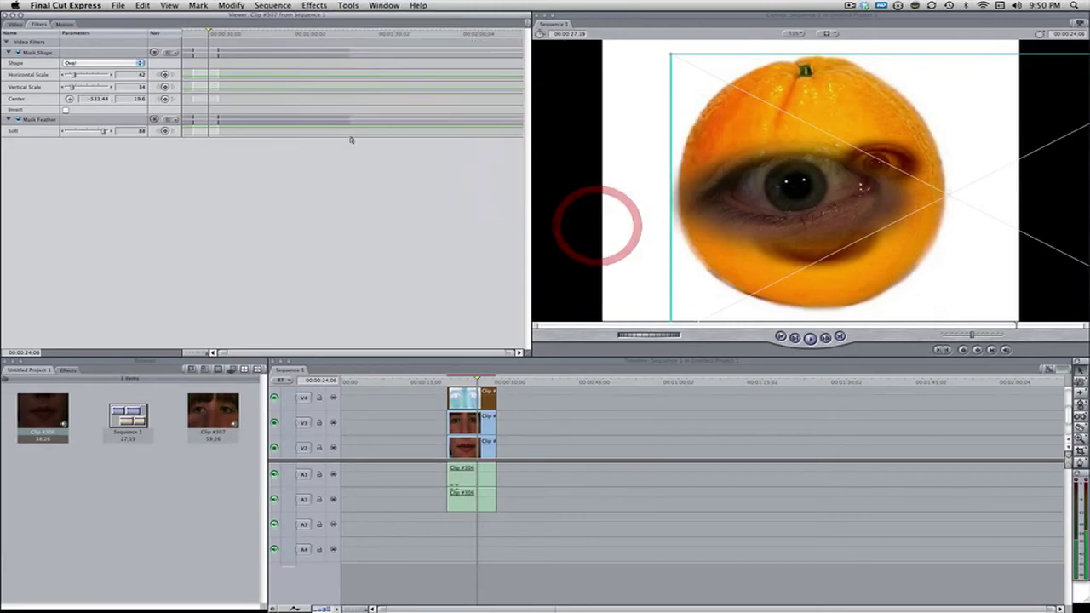
{"action": "left_click_drag", "start_coordinate": [812, 230], "coordinate": [853, 273]}
{"action": "left_click", "coordinate": [78, 152]}
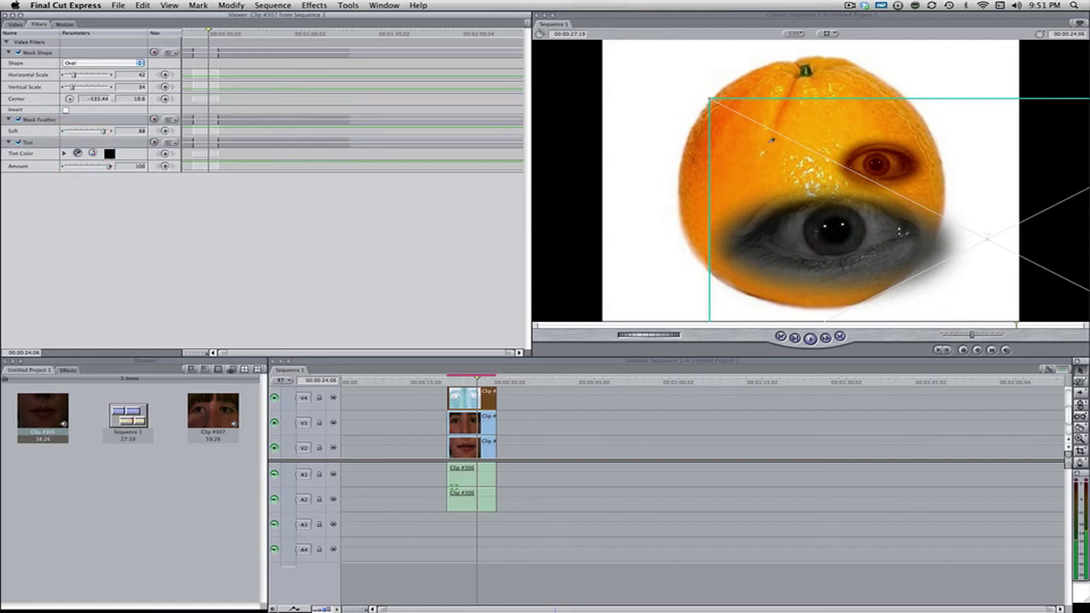
{"action": "left_click", "coordinate": [749, 154]}
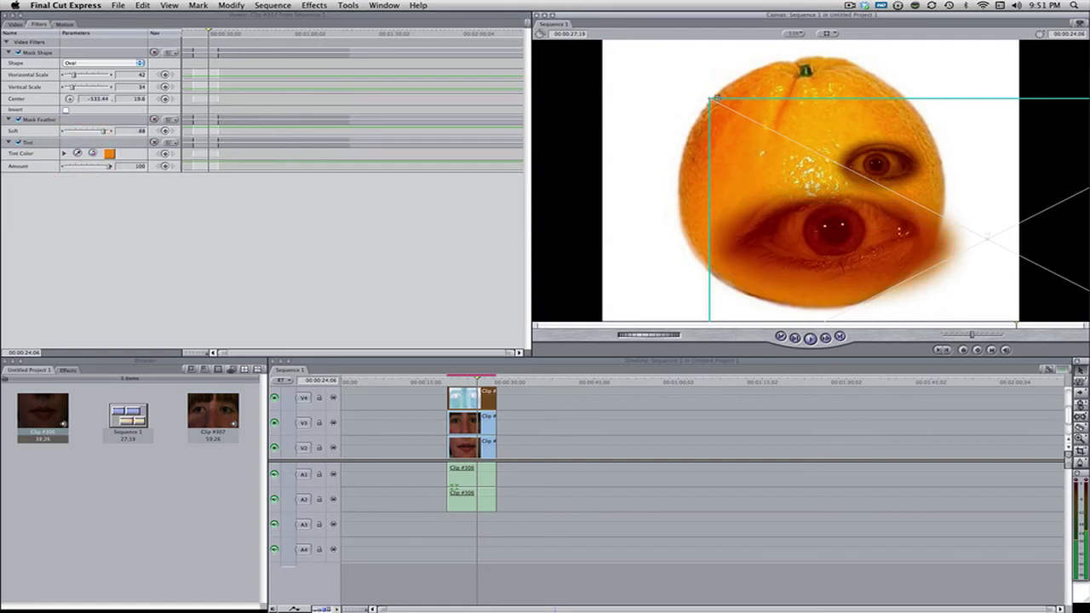
- Shrink the second eye to eye size and place it beside the first on the upper left
{"action": "left_click_drag", "start_coordinate": [713, 99], "coordinate": [888, 189]}
{"action": "left_click_drag", "start_coordinate": [962, 253], "coordinate": [812, 181]}
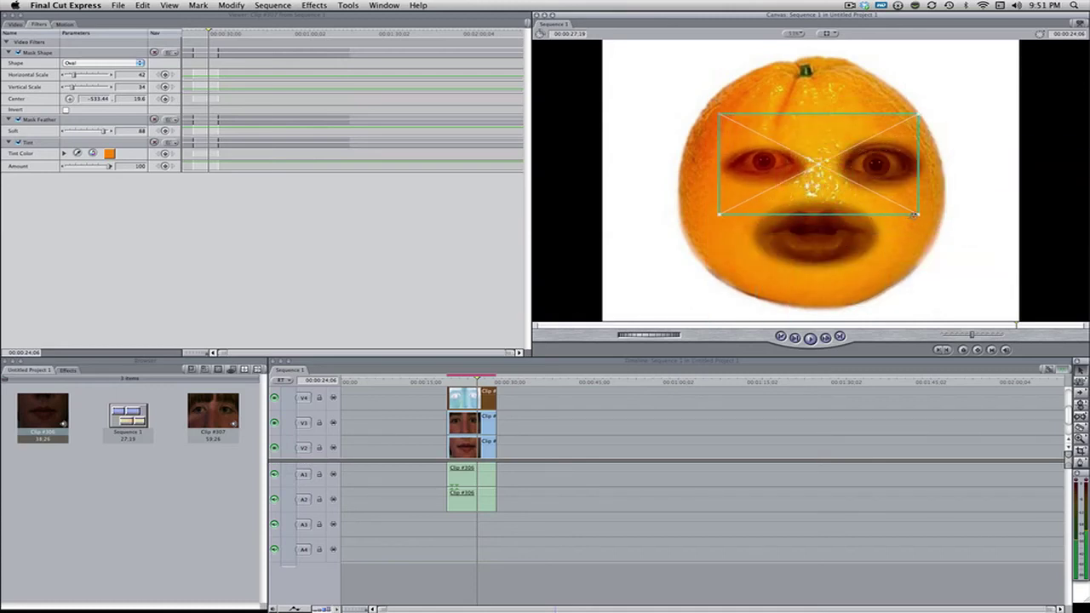
{"action": "left_click_drag", "start_coordinate": [916, 213], "coordinate": [929, 220]}
- Review the two eyes, then open the second eye clip from V4 in the Viewer
{"action": "left_click", "coordinate": [800, 412]}
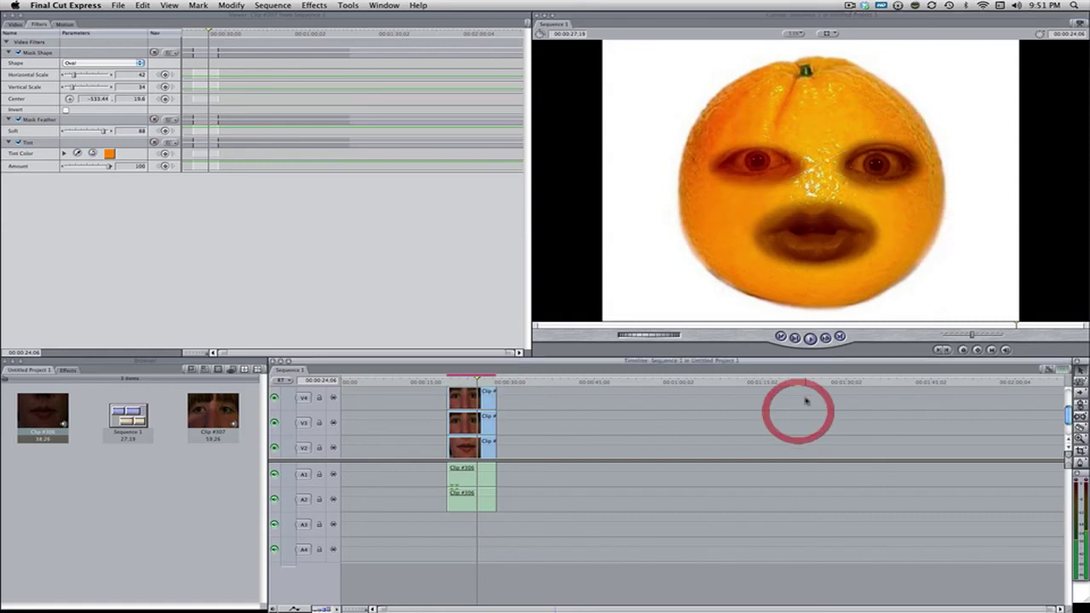
{"action": "mouse_move", "coordinate": [430, 600]}
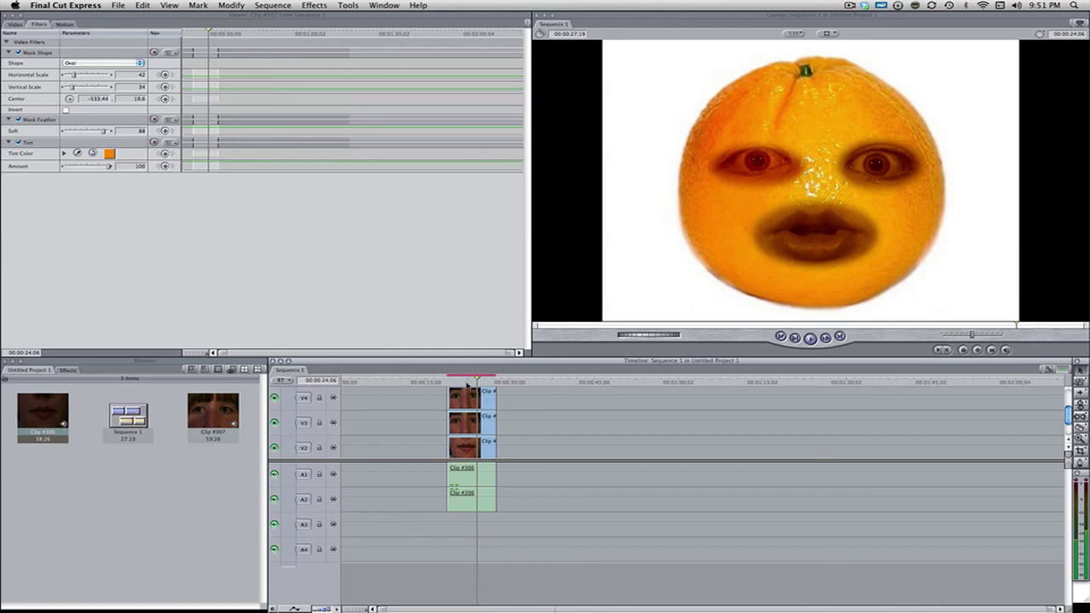
{"action": "left_click", "coordinate": [467, 388]}
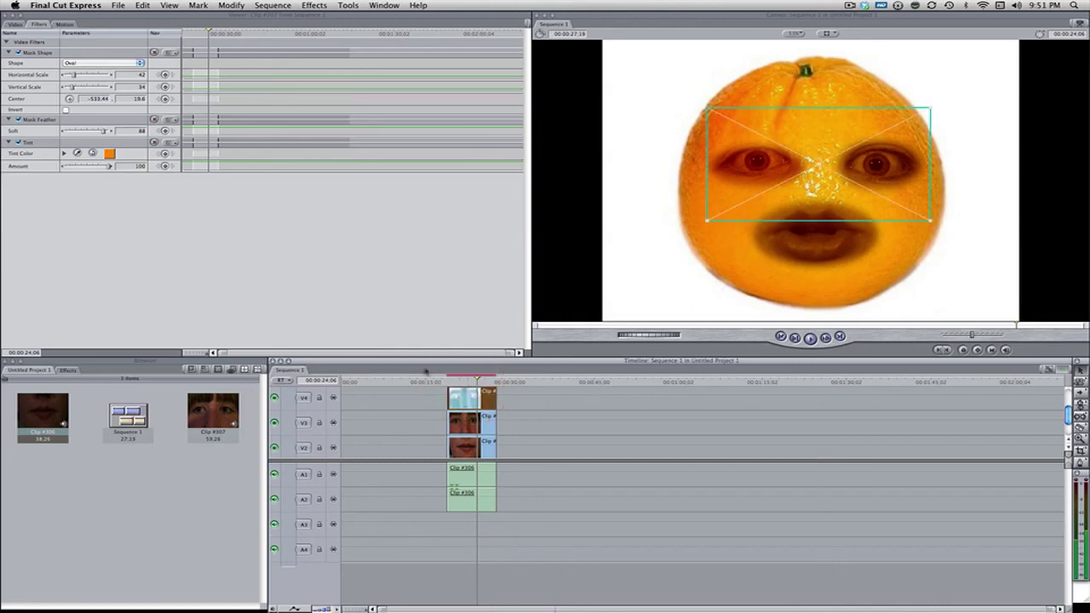
{"action": "double_click", "coordinate": [464, 397]}
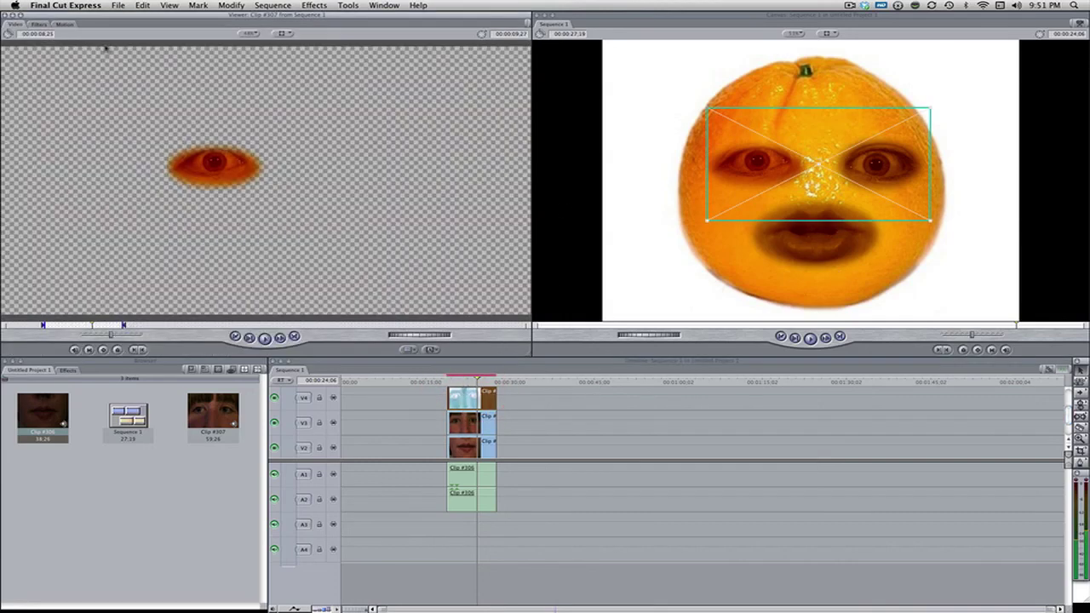
- Resample the second eye's Tint Color from the orange, then open the V2 mouth clip in the Viewer
{"action": "left_click", "coordinate": [39, 23]}
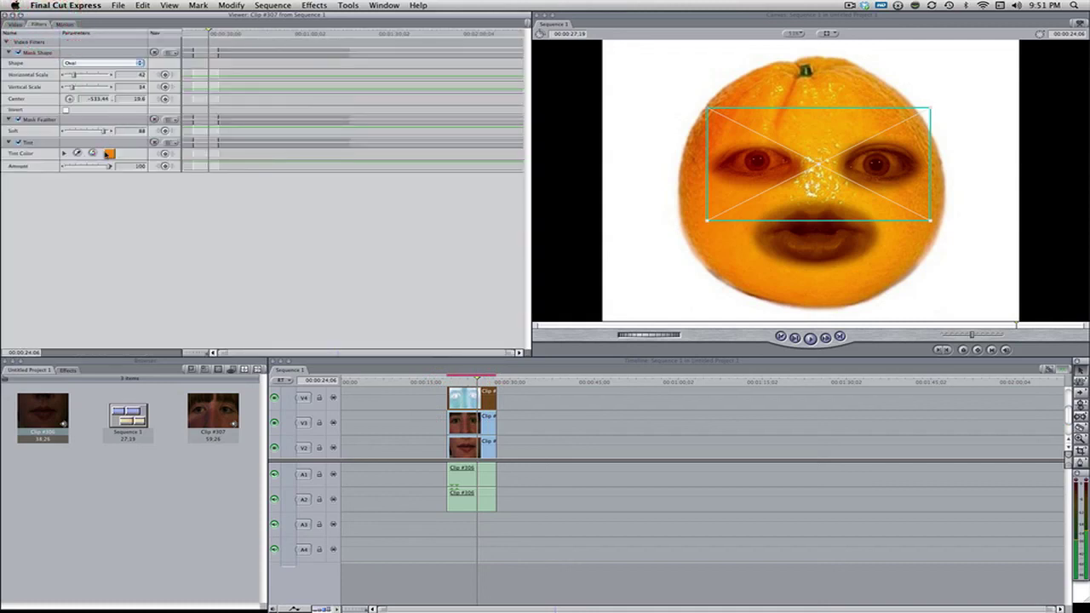
{"action": "left_click", "coordinate": [109, 153]}
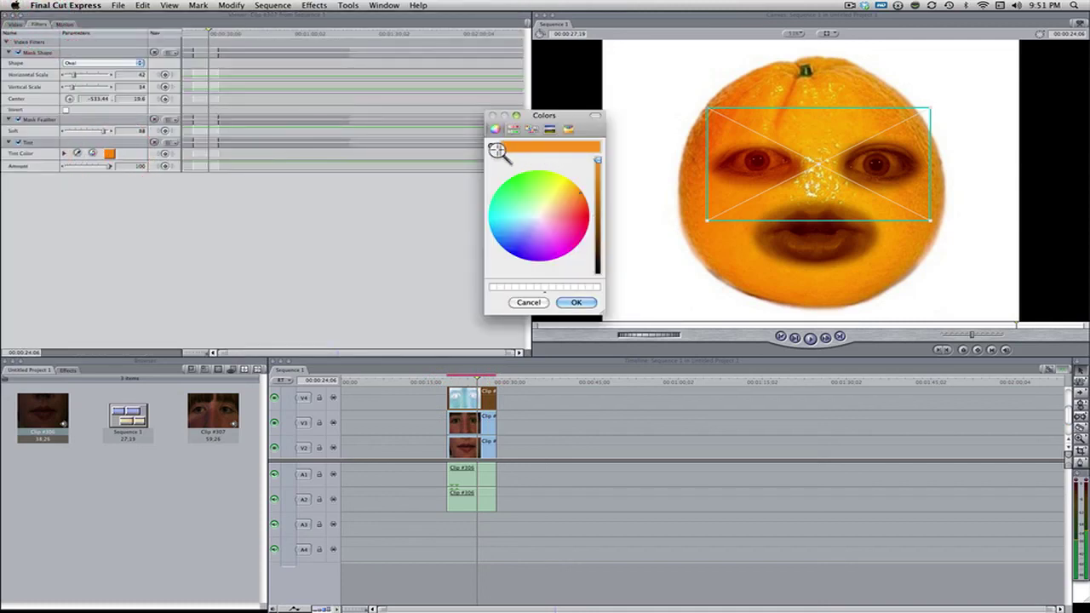
{"action": "left_click", "coordinate": [491, 146]}
{"action": "left_click", "coordinate": [746, 143]}
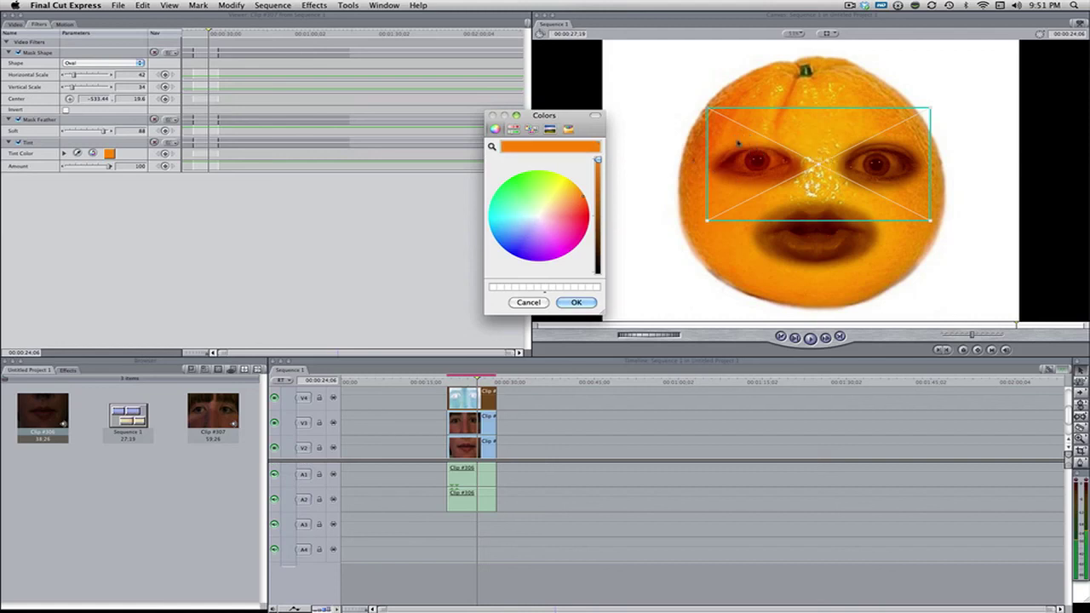
{"action": "left_click", "coordinate": [492, 147]}
{"action": "left_click", "coordinate": [803, 151]}
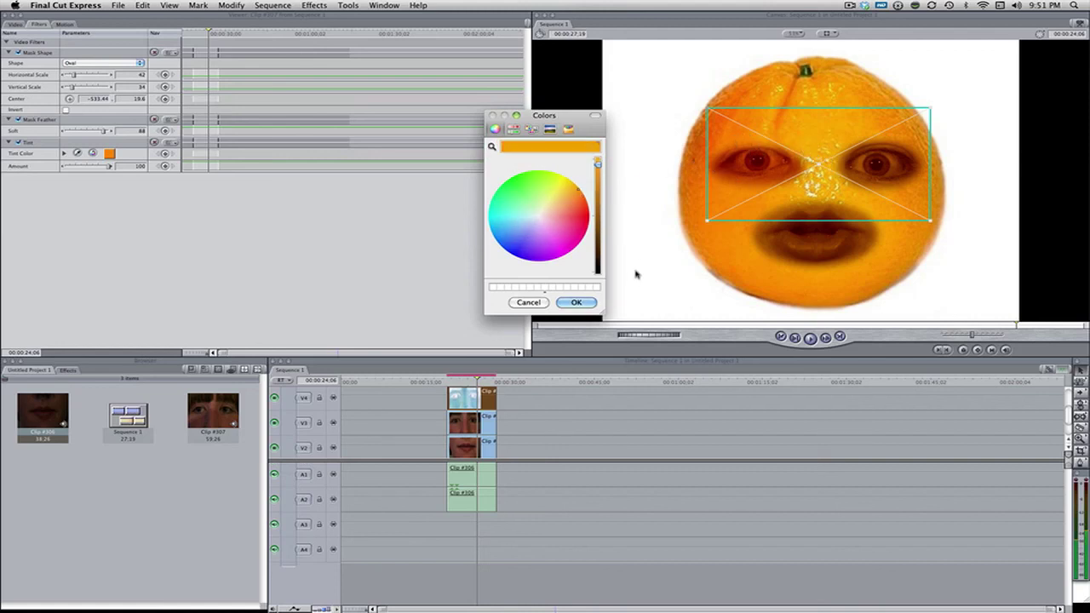
{"action": "left_click", "coordinate": [576, 302]}
{"action": "left_click", "coordinate": [592, 404]}
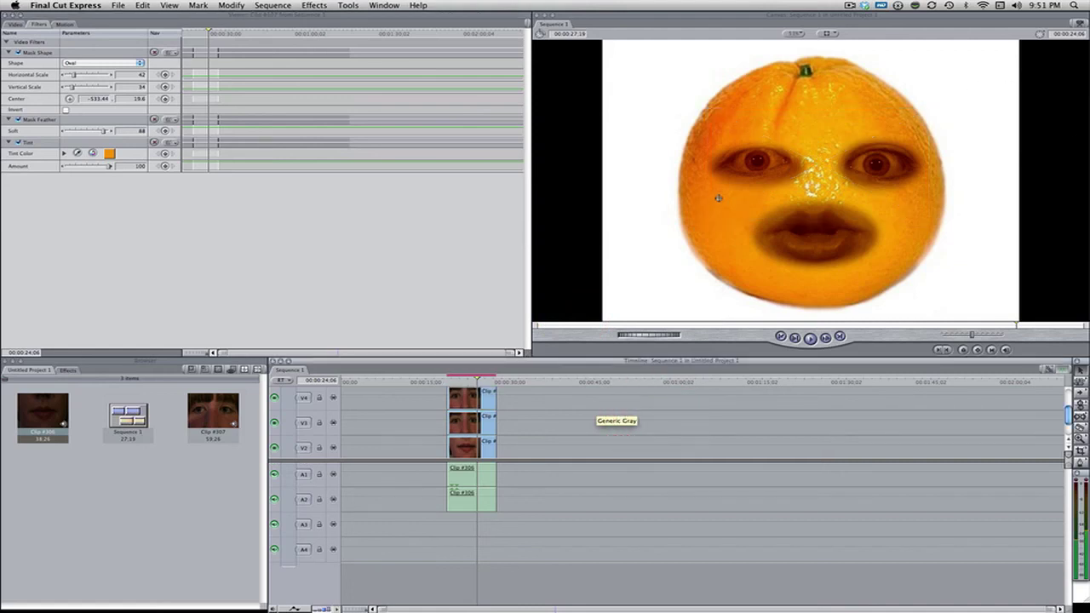
{"action": "double_click", "coordinate": [461, 446]}
{"action": "left_click", "coordinate": [756, 403]}
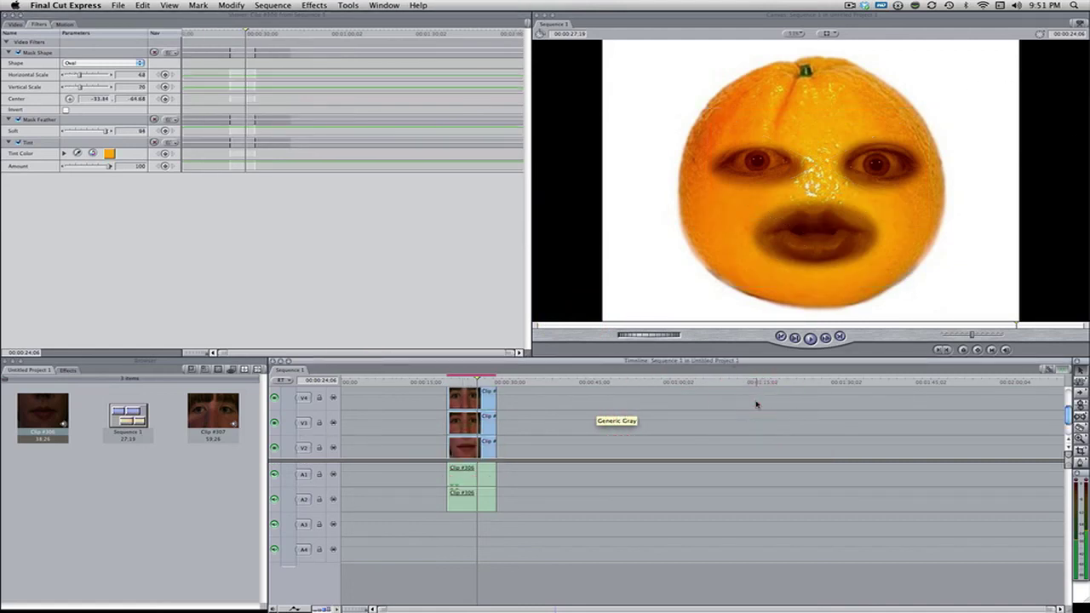